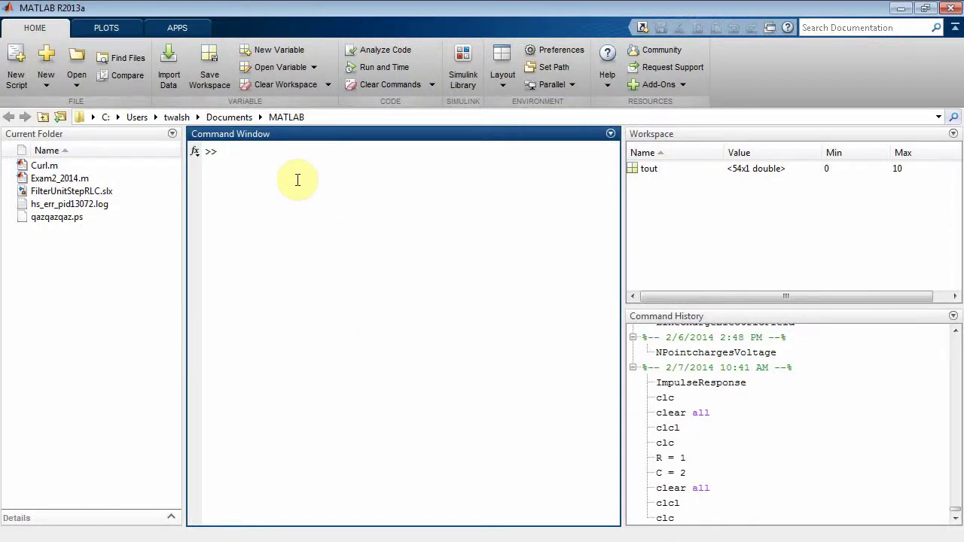
Step: Open the Simulink Library Browser and a new blank untitled model beside it
click(465, 64)
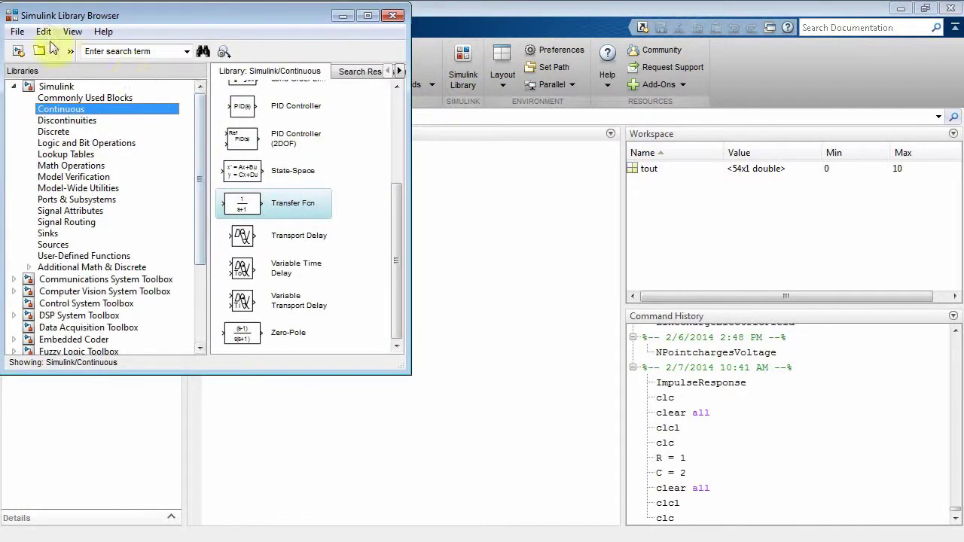
click(17, 31)
mouse_move(38, 48)
click(168, 54)
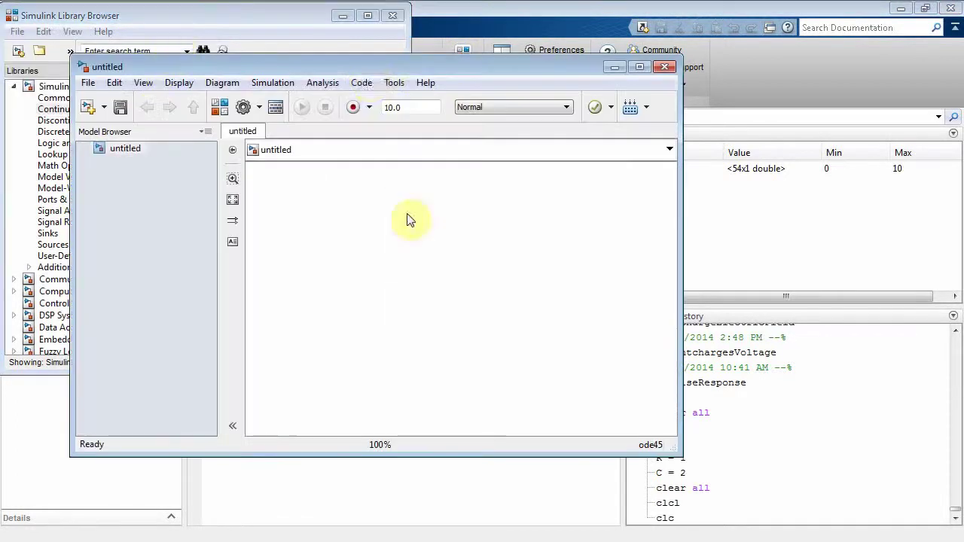
drag(373, 64, 653, 149)
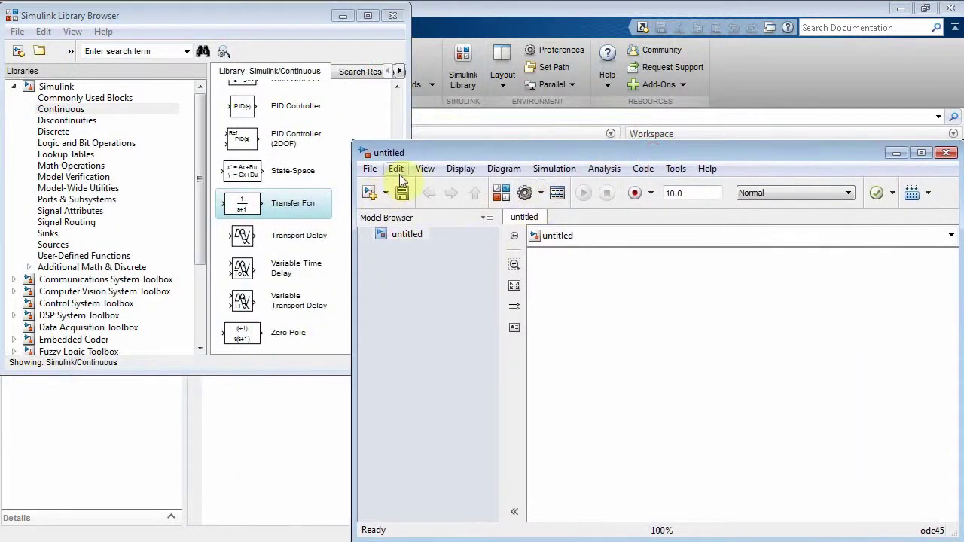
Step: Place a Step block from Sources and a Scope from Sinks on the canvas
click(53, 245)
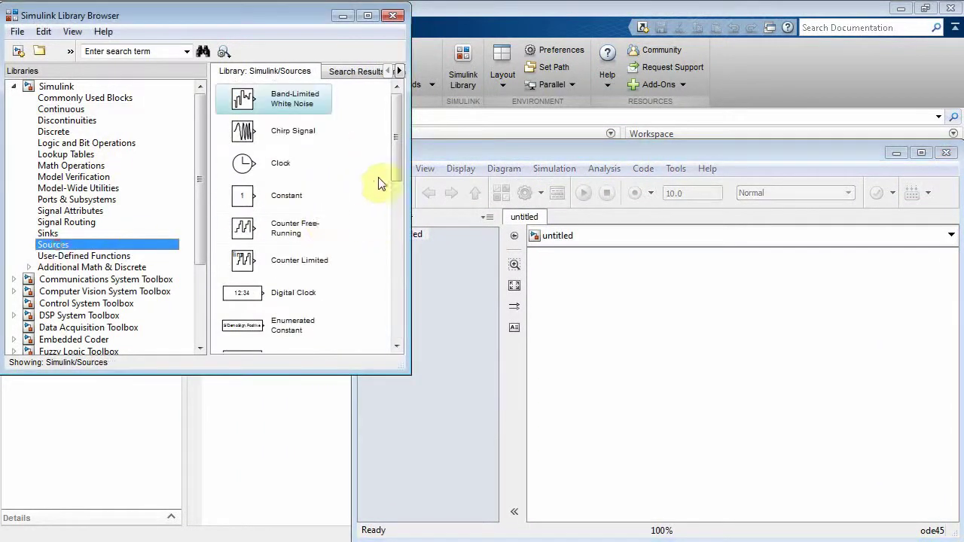
drag(394, 167, 359, 308)
drag(243, 301, 586, 294)
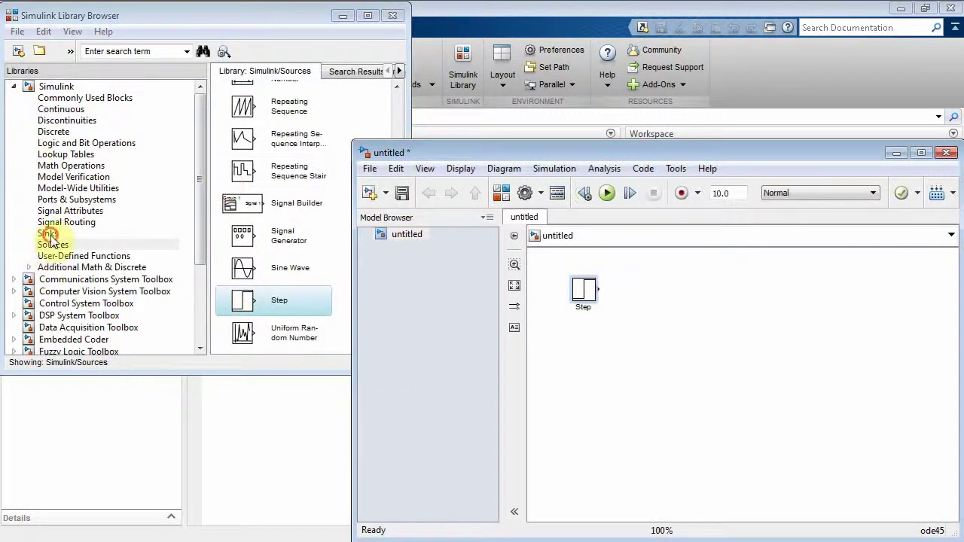
click(50, 234)
drag(242, 196, 859, 297)
Step: Add a Mux from Commonly Used Blocks and wire the Step output into it
click(72, 98)
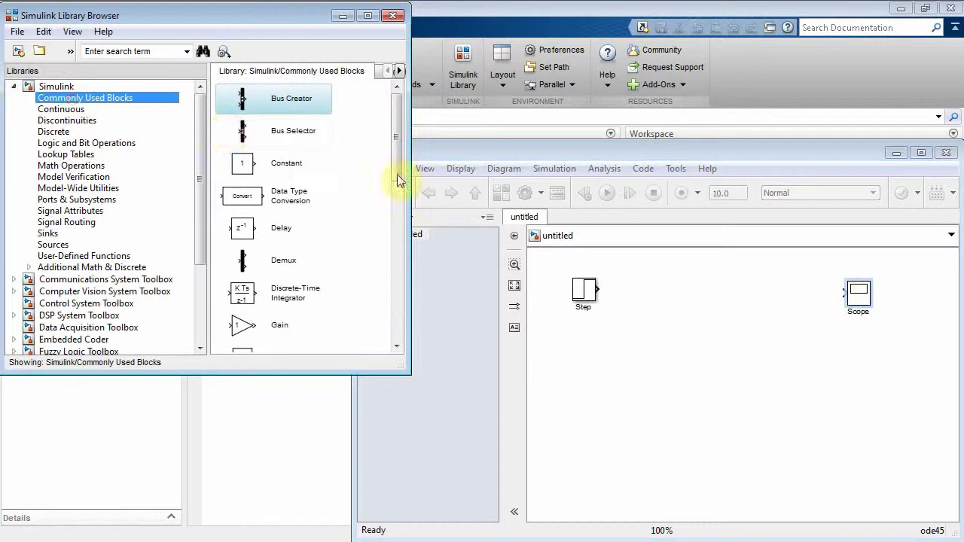
scroll(391, 170, down, 5)
mouse_move(305, 202)
mouse_down()
mouse_move(780, 277)
mouse_move(792, 293)
mouse_move(845, 293)
mouse_up()
drag(599, 290, 791, 287)
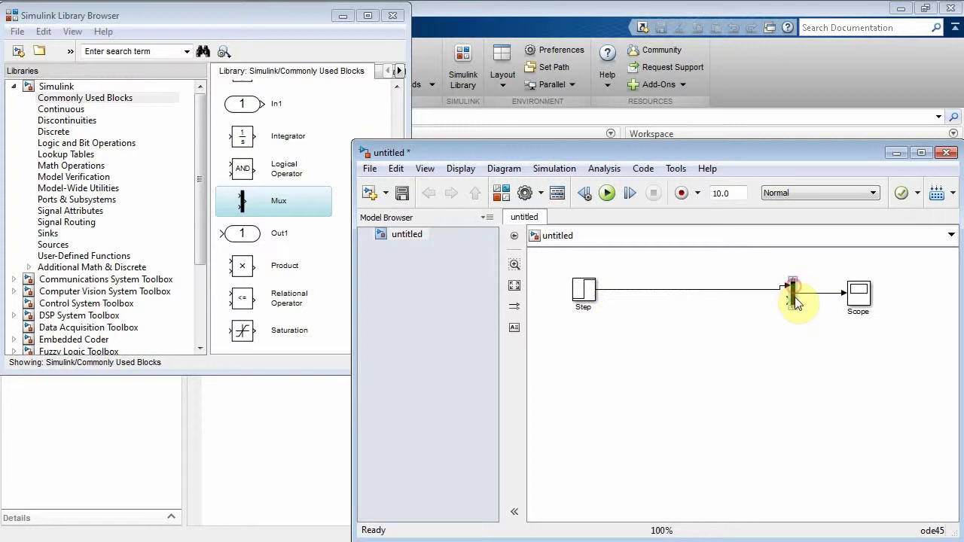
Step: Add a Transfer Fcn block from Continuous and set its denominator to [1 2 1]
click(63, 110)
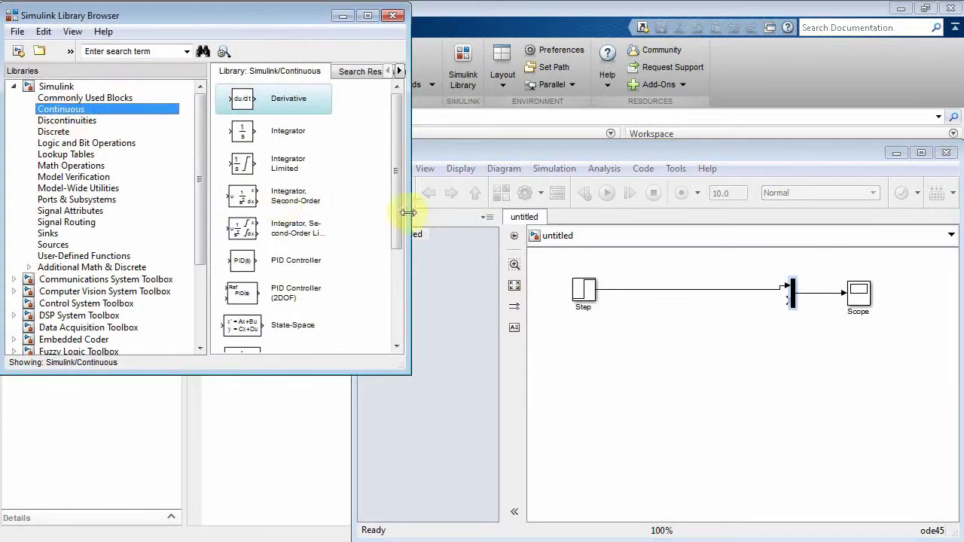
drag(405, 219, 398, 280)
drag(241, 235, 685, 334)
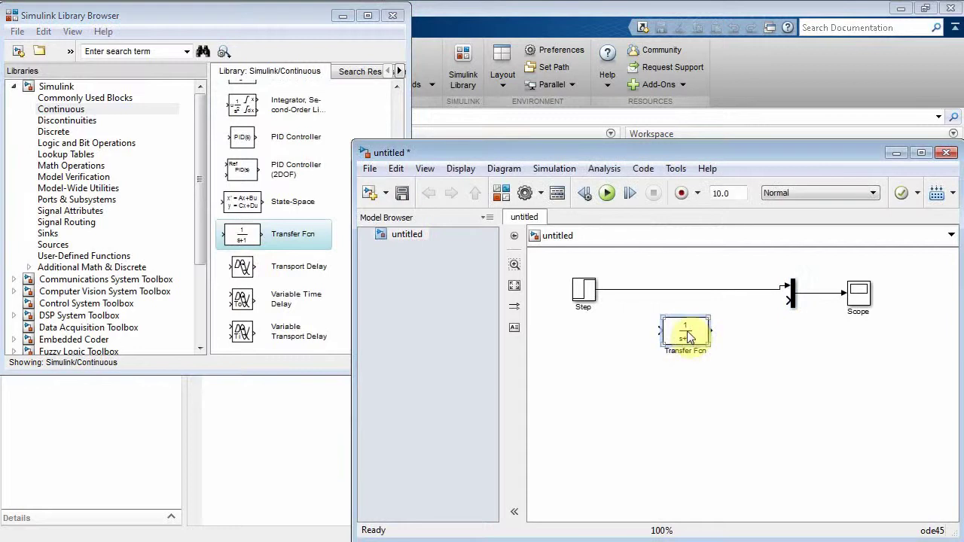
double_click(686, 333)
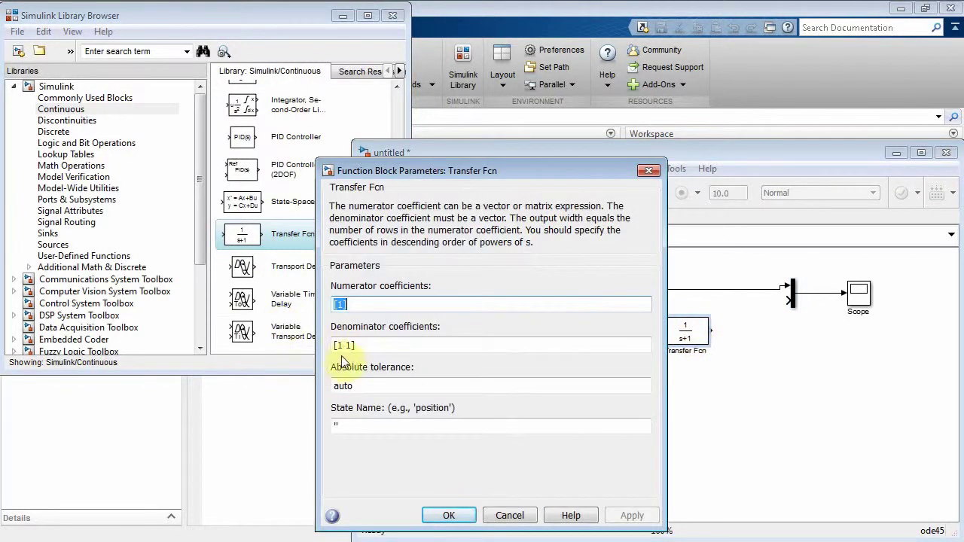
drag(340, 344, 393, 347)
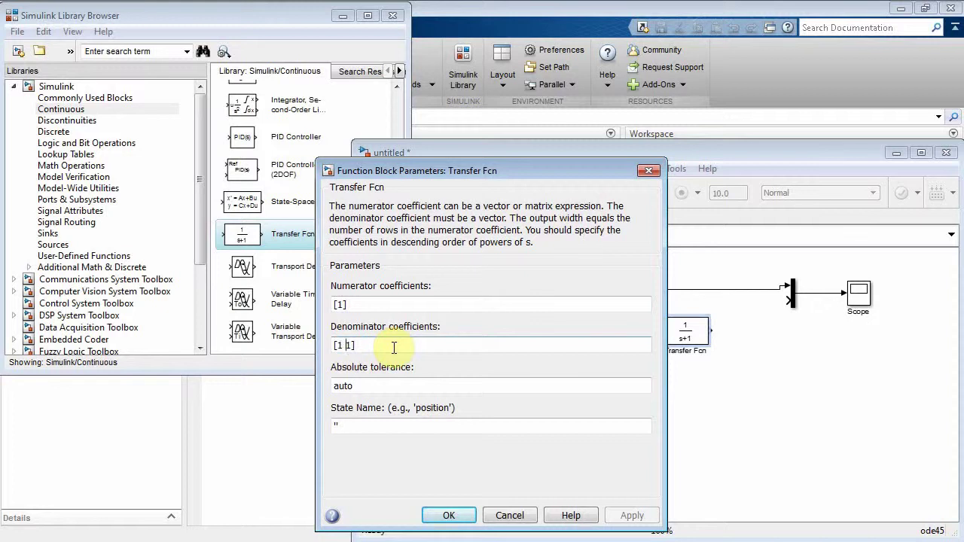
text(2)
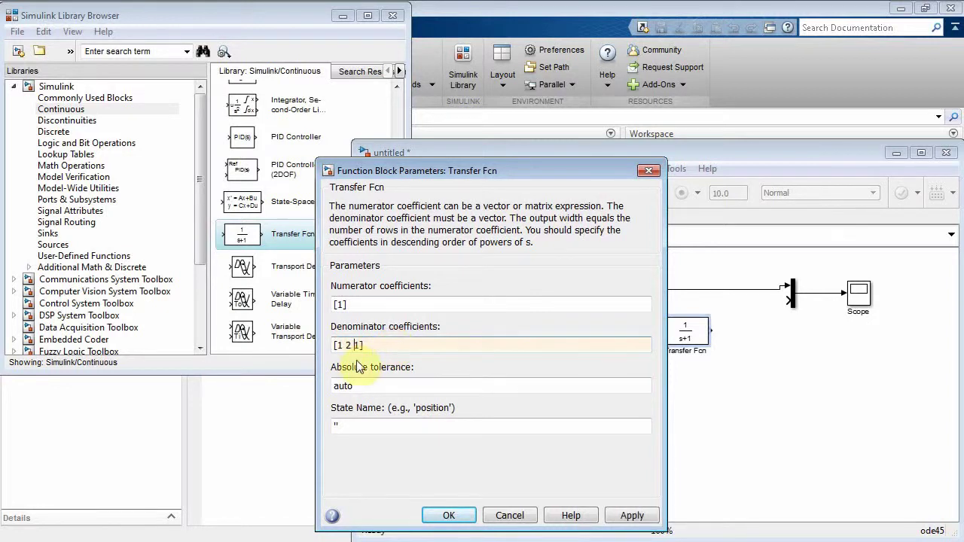
click(449, 515)
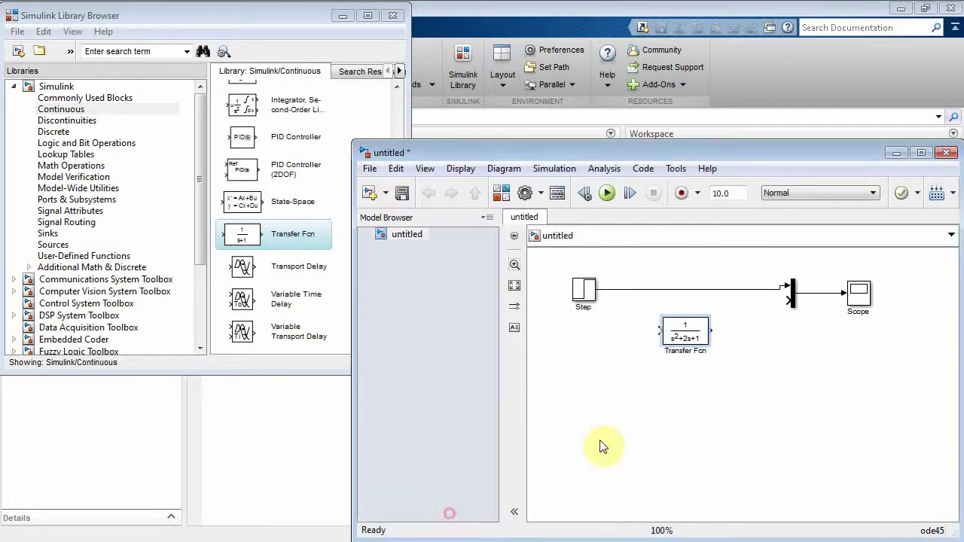
Step: Label the transfer function block 'Poles: -1, -1. Z=1'
click(698, 343)
click(728, 360)
text(1, -1. Z=1)
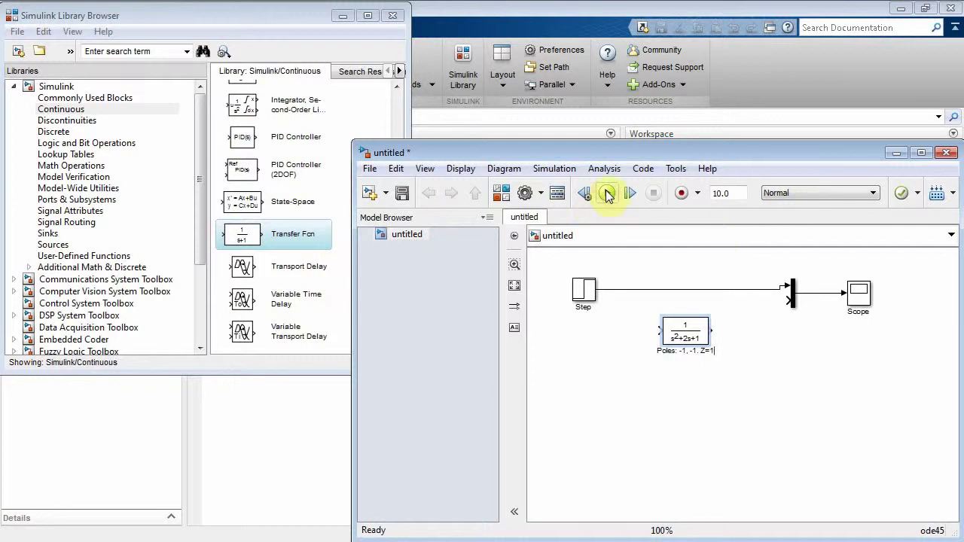
Step: Wire the transfer function into Mux input 2, branch the Step into it, and run
mouse_move(713, 332)
mouse_down()
mouse_move(801, 327)
mouse_move(788, 301)
mouse_up()
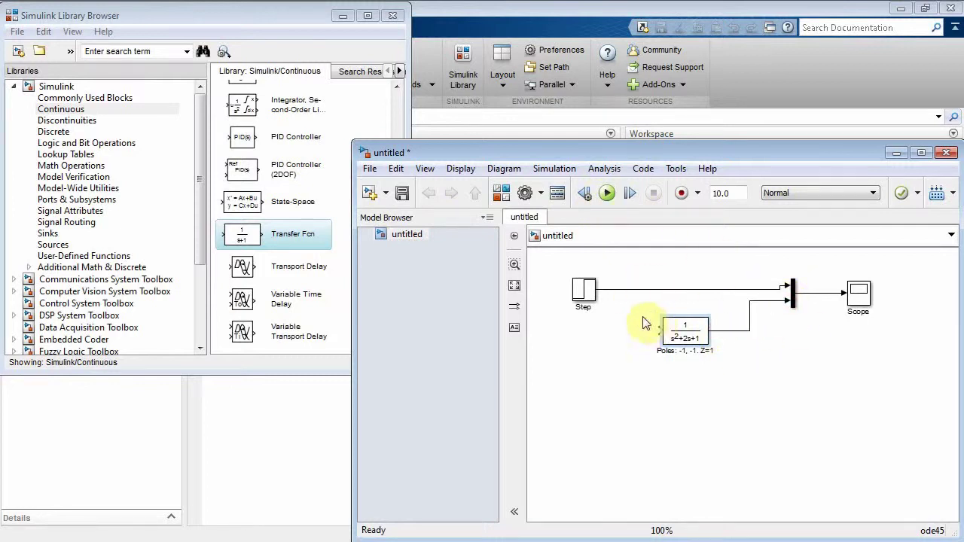
drag(656, 330, 630, 290)
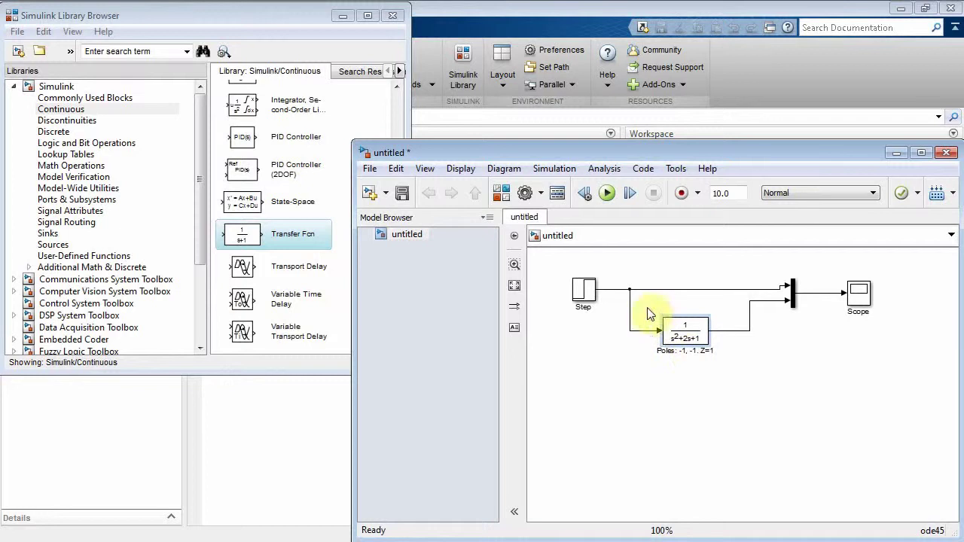
click(608, 193)
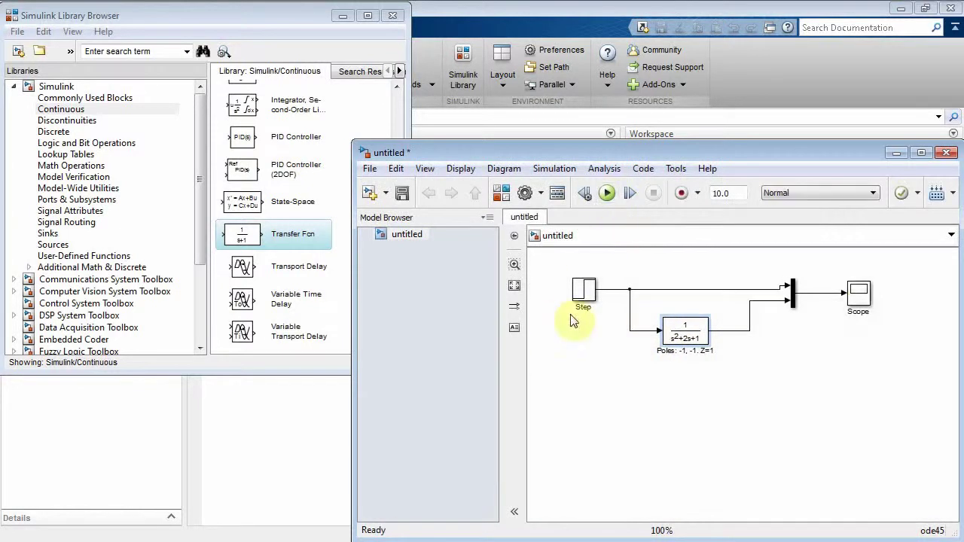
Step: Open the Scope, enlarge its window, and autoscale to show the step and response
double_click(860, 294)
drag(256, 270, 125, 330)
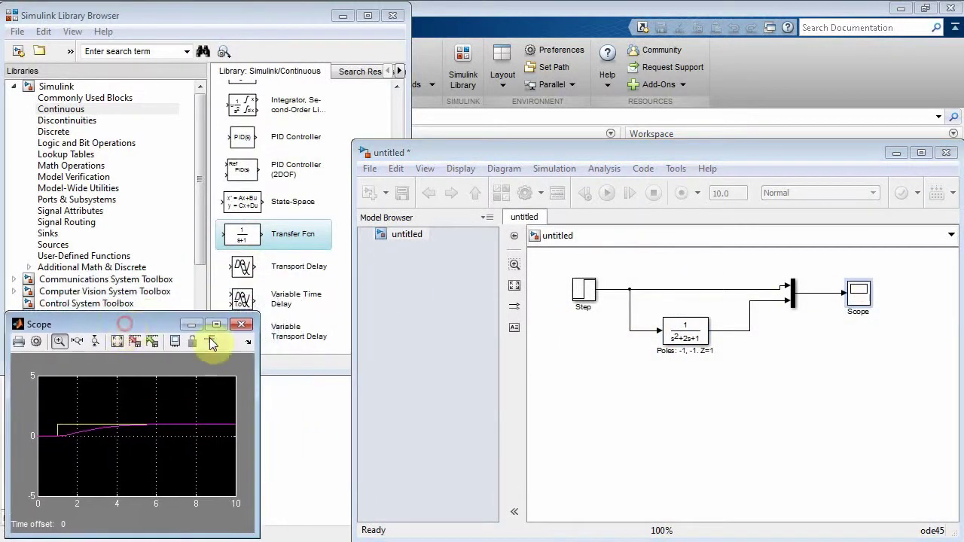
click(247, 305)
click(261, 398)
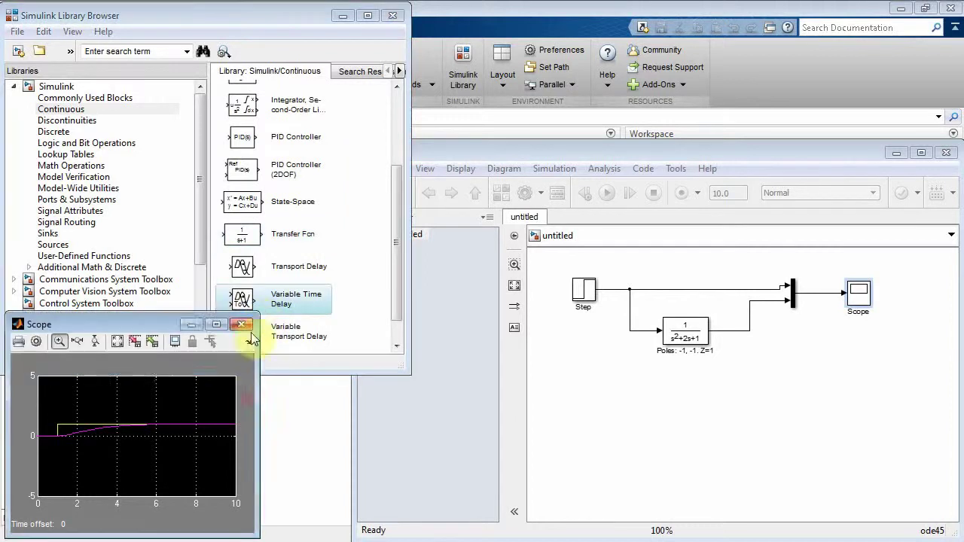
drag(255, 317, 425, 221)
click(118, 248)
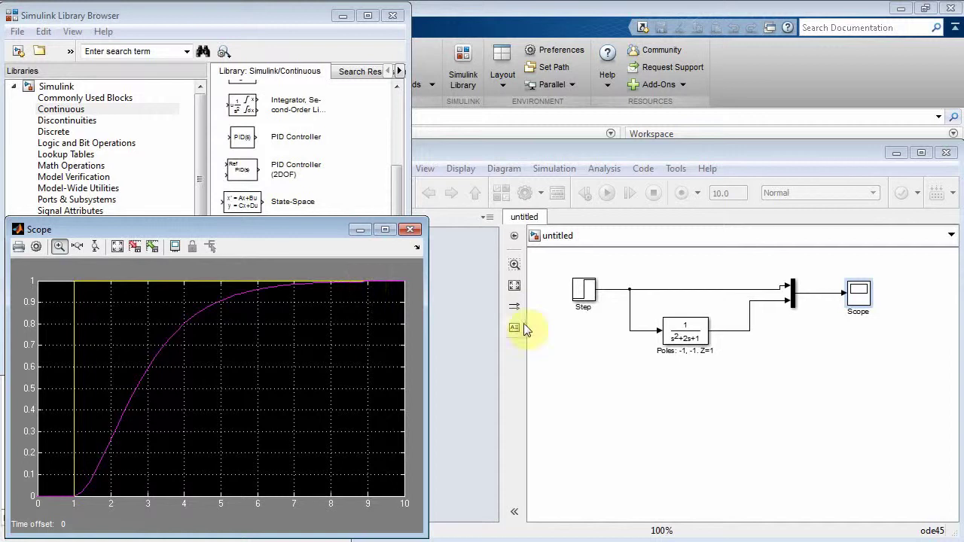
Step: Make two copies of the transfer function, labelled Z=2 and Z=3, stacked below it
click(688, 333)
drag(695, 340, 683, 397)
click(691, 447)
key(ctrl+v)
drag(708, 457, 684, 451)
click(758, 422)
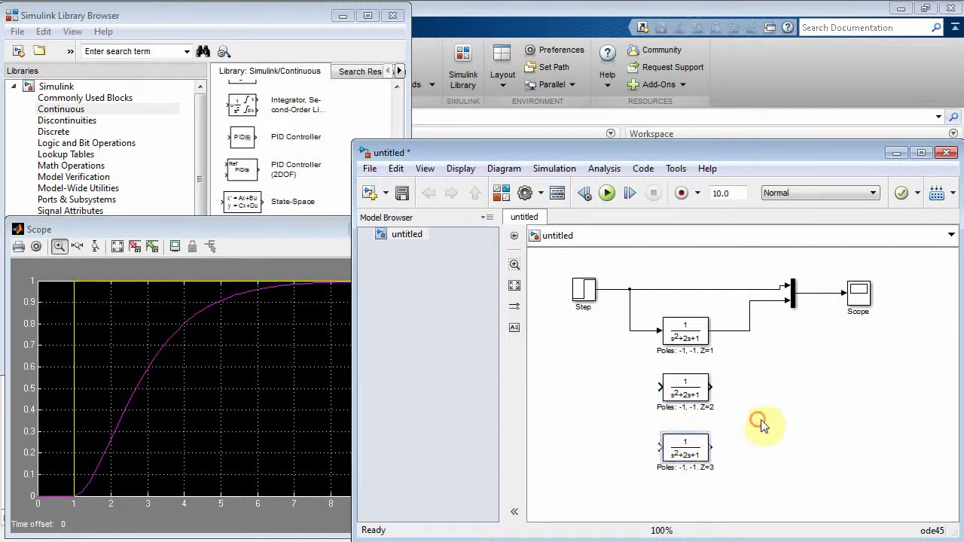
Step: Set the Mux's number of inputs to 4
click(793, 296)
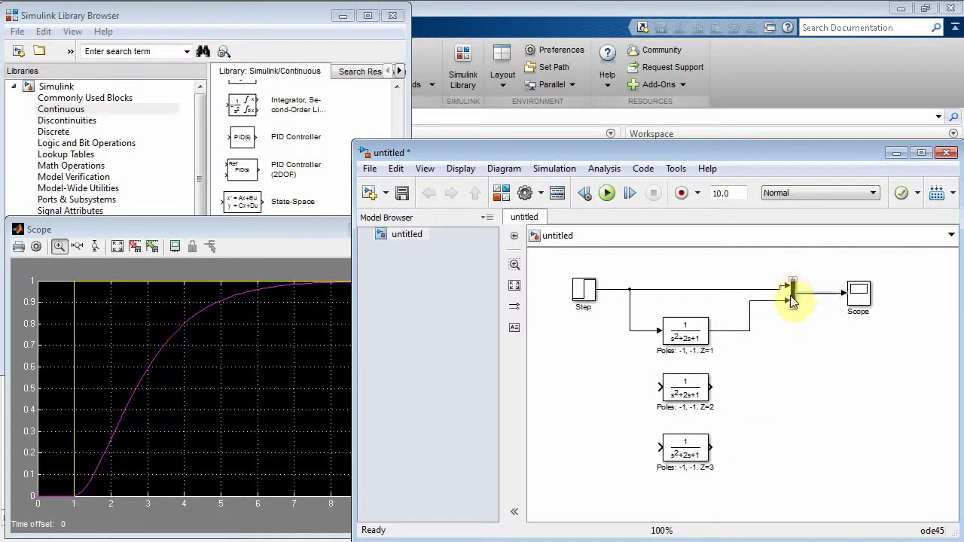
double_click(793, 296)
text(4)
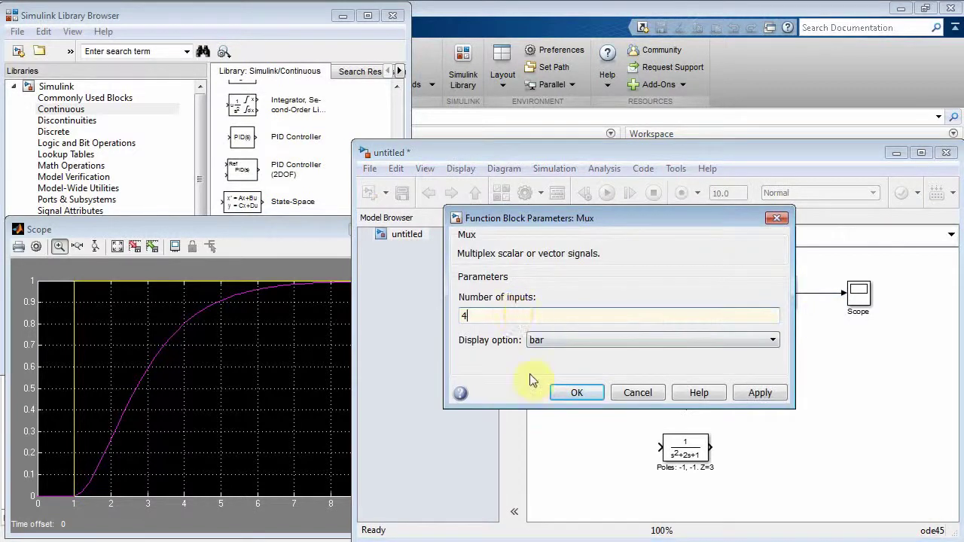
click(577, 393)
click(800, 307)
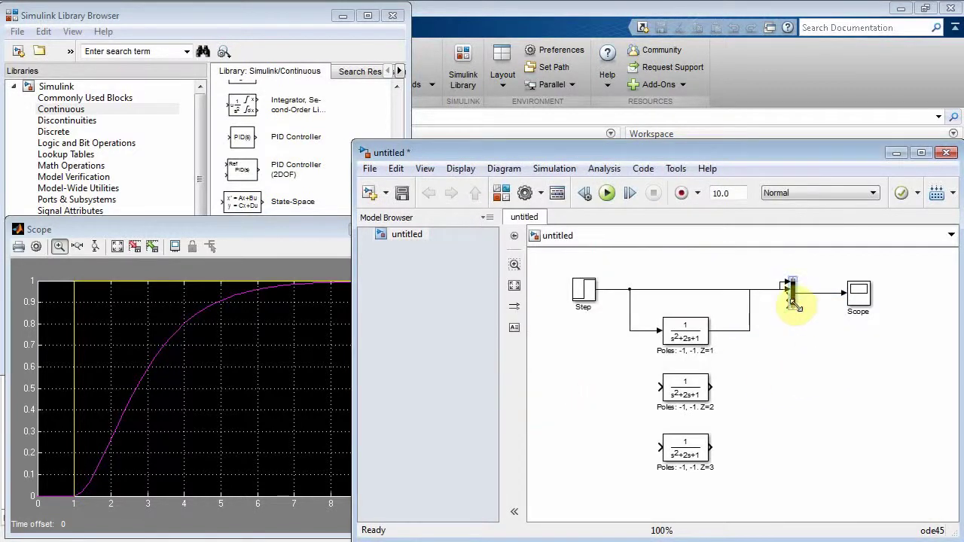
Step: Stretch the Mux taller and wire the Z=2 and Z=3 outputs to its third and fourth inputs
drag(794, 304, 798, 395)
click(820, 397)
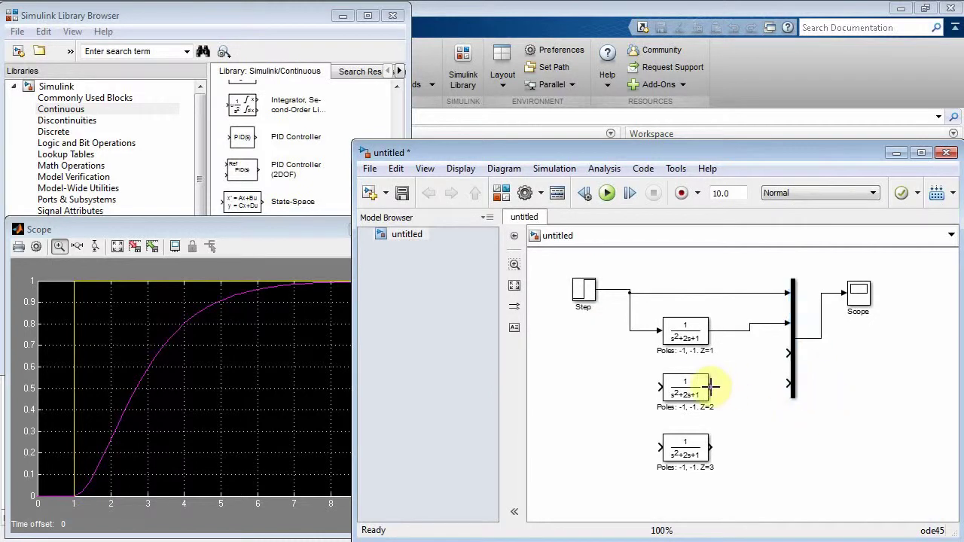
mouse_move(711, 388)
mouse_down()
mouse_move(770, 355)
mouse_move(790, 355)
mouse_up()
click(712, 449)
drag(719, 448, 793, 386)
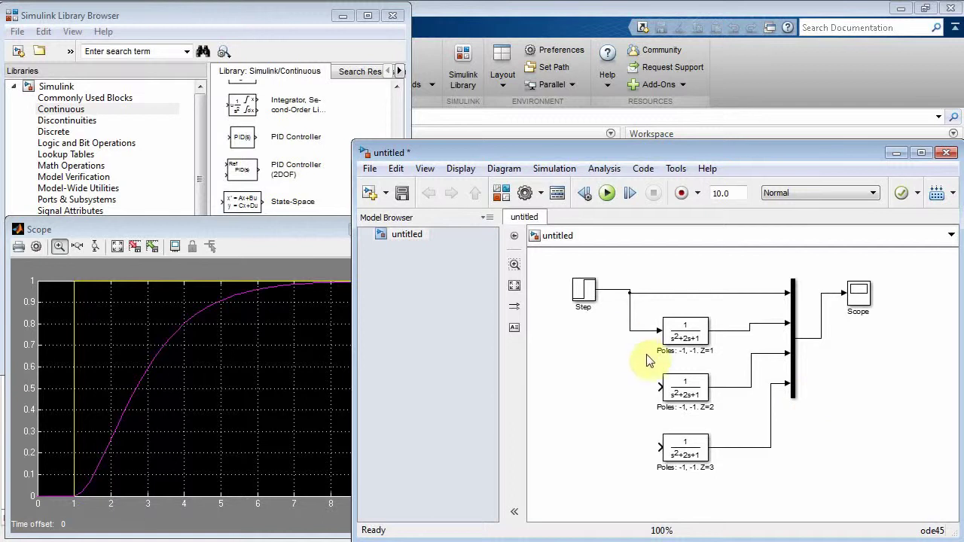
Step: Branch the Step signal into the Z=2 and Z=3 block inputs
drag(658, 388, 630, 335)
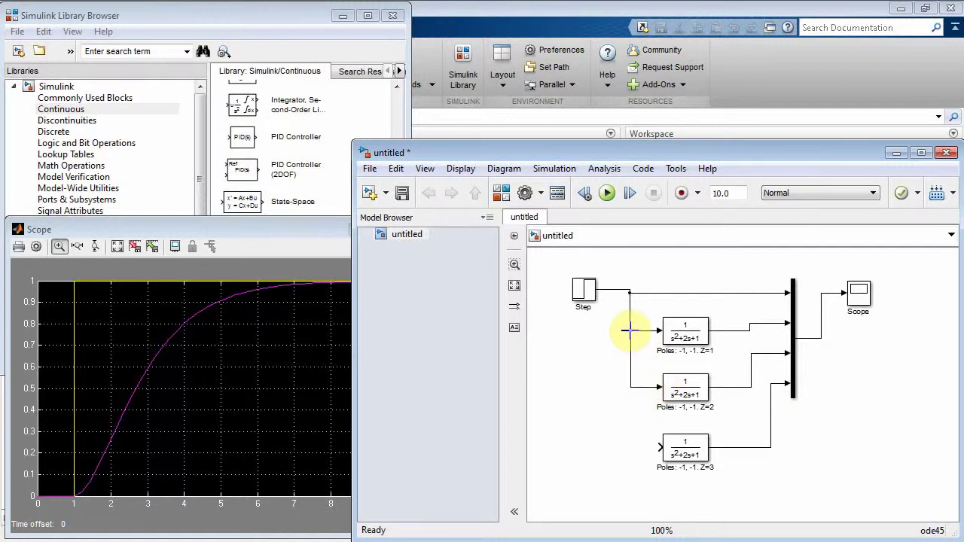
drag(657, 447, 631, 387)
click(687, 343)
click(685, 389)
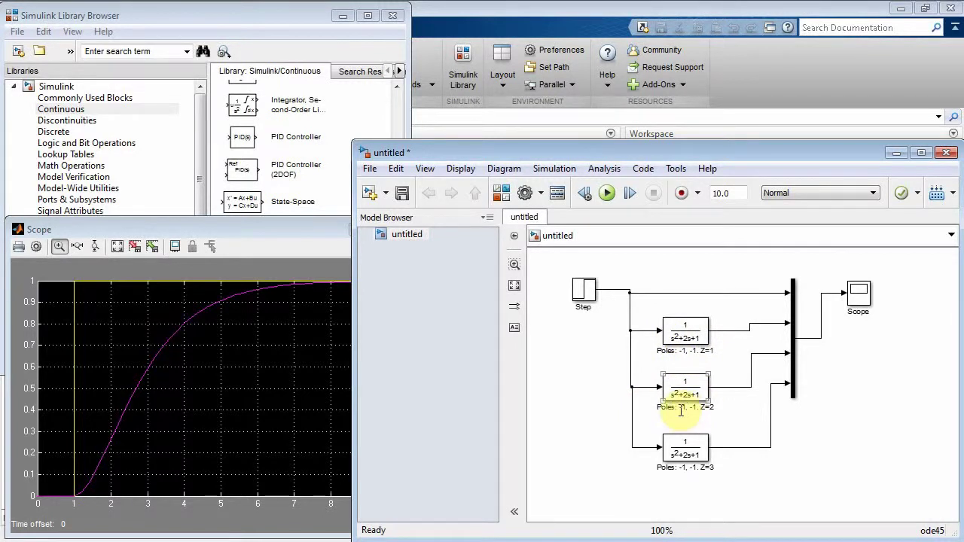
Step: Set the middle transfer function's denominator to [1 5 4]
click(696, 408)
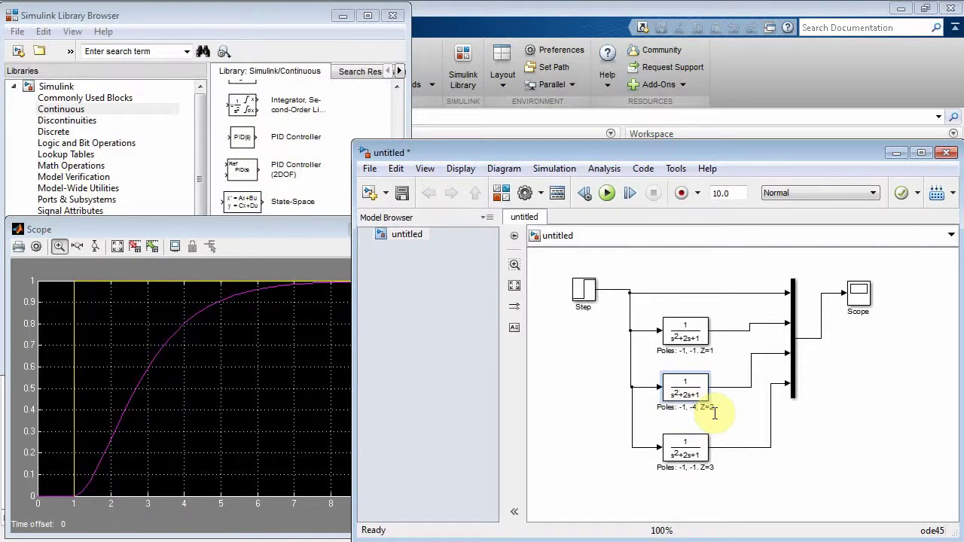
click(707, 411)
double_click(685, 391)
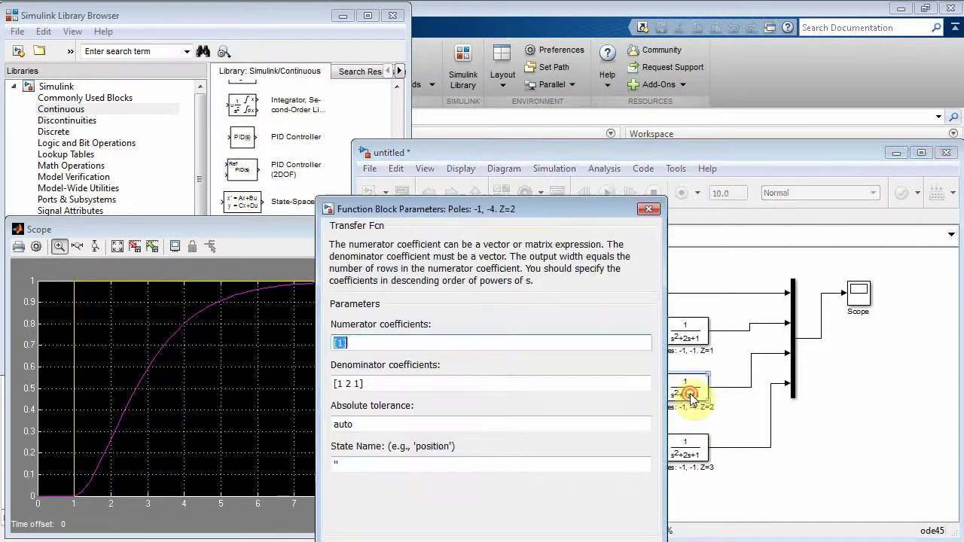
double_click(359, 383)
click(365, 384)
key(BackSpace)
text(4)
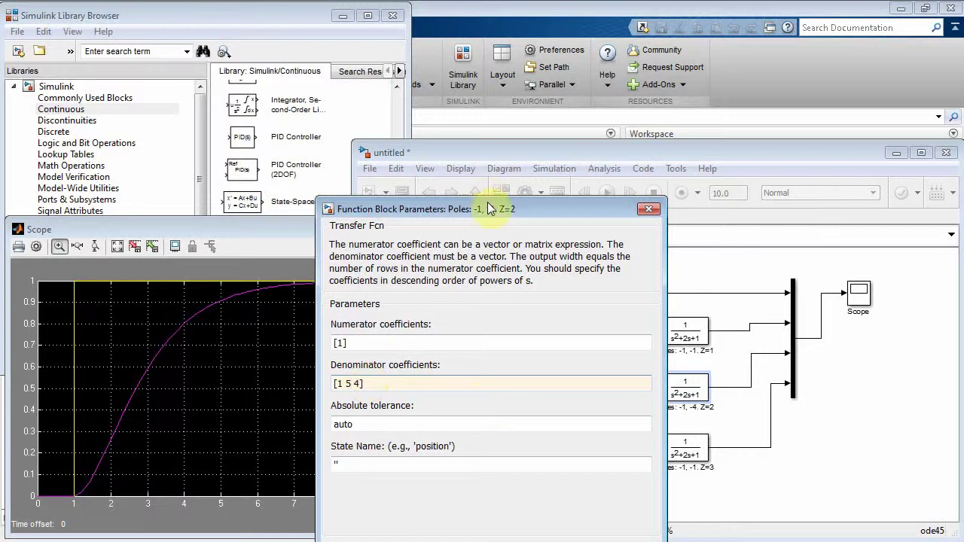
drag(486, 209, 438, 130)
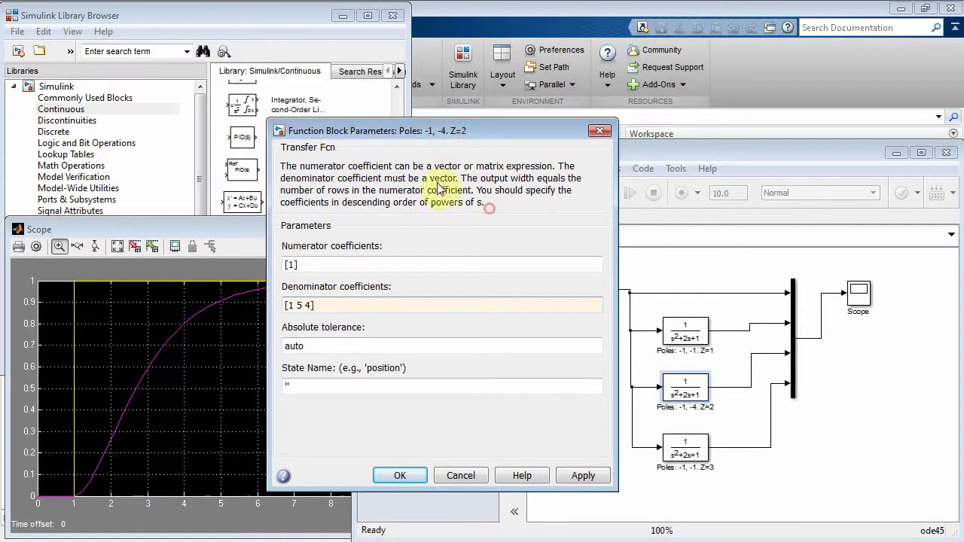
click(404, 476)
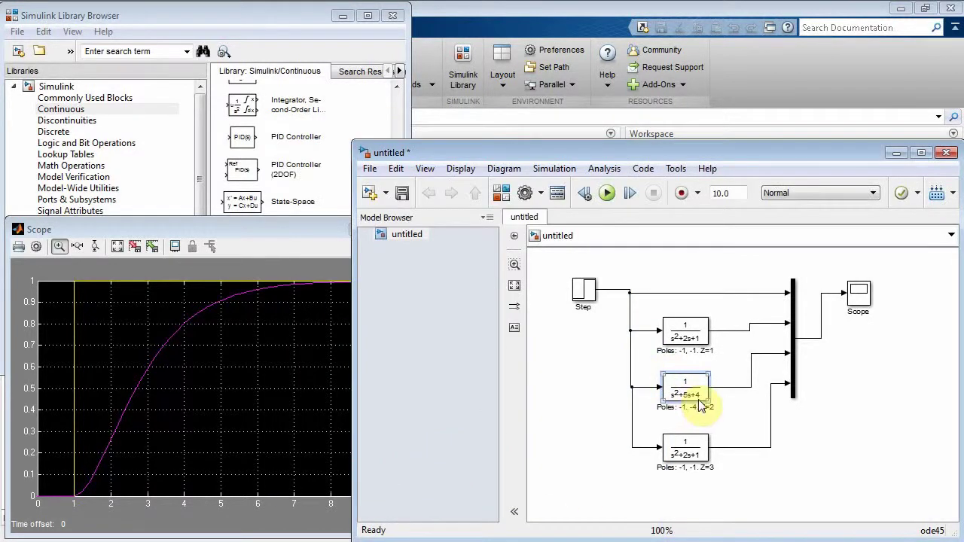
Step: Set the middle transfer function's numerator to [4]
double_click(690, 392)
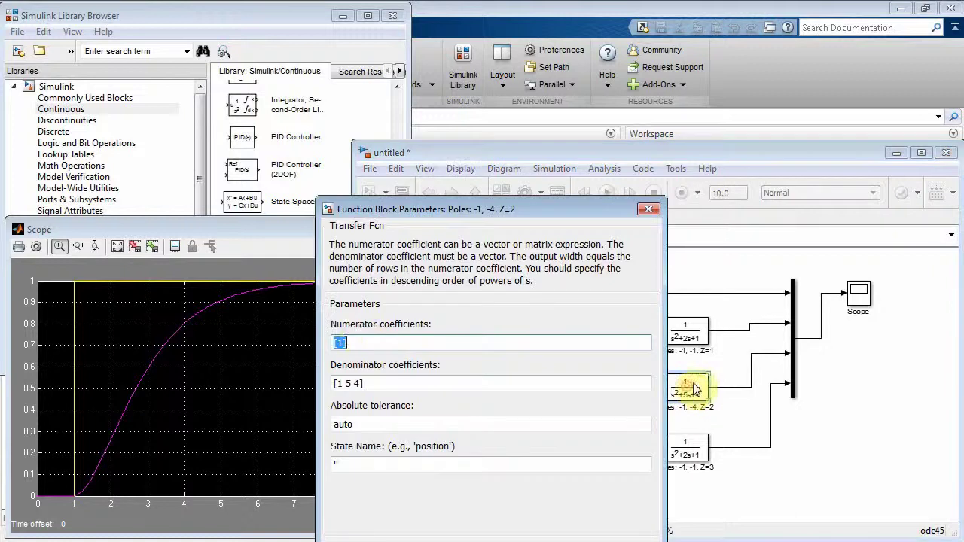
double_click(341, 344)
triple_click(340, 343)
text([)
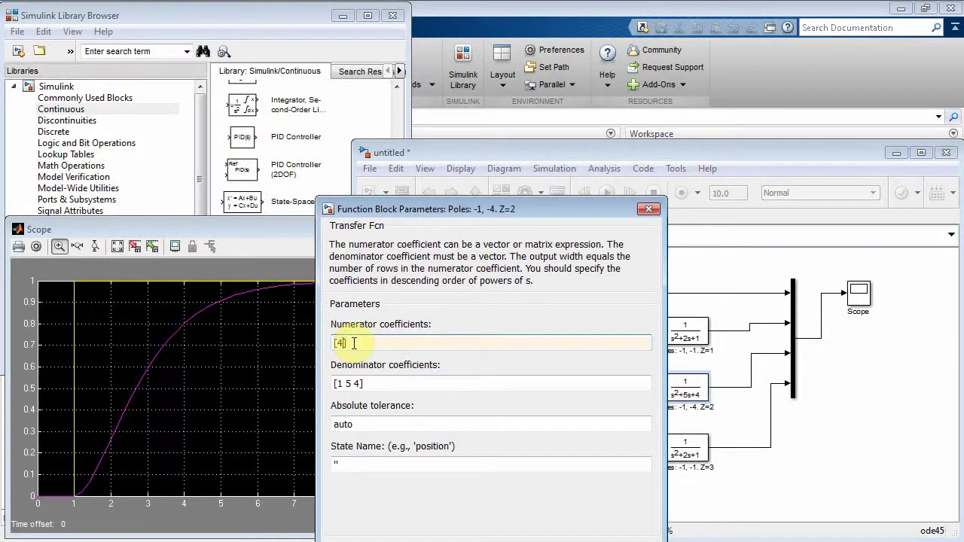
text(4])
drag(446, 208, 422, 145)
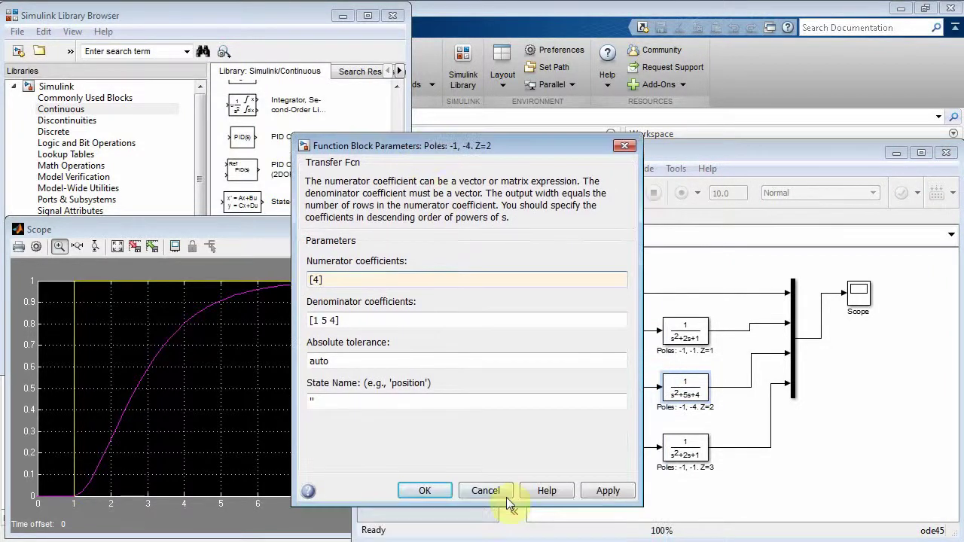
click(441, 491)
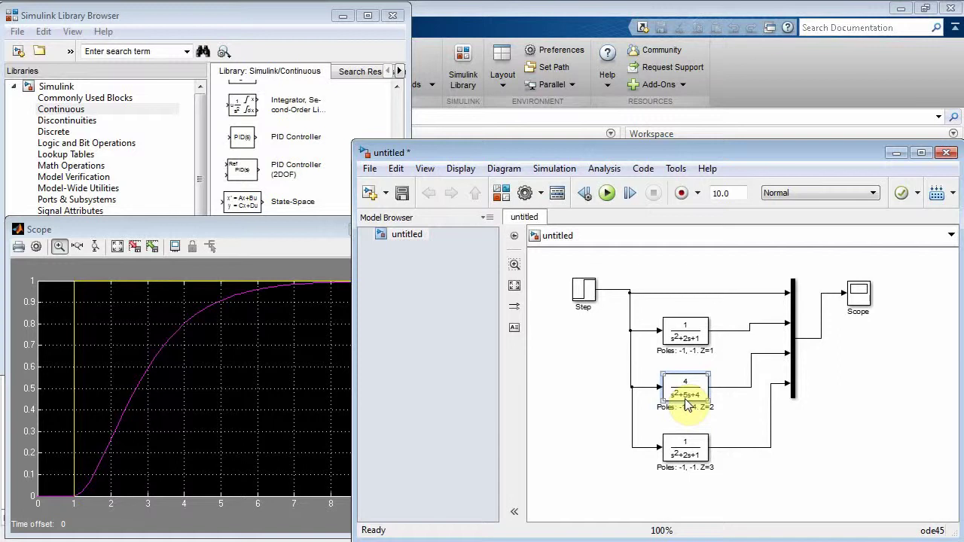
Step: Change the middle label's Z value to 1.25 and type a 'Real and Equal Poles' note
click(719, 410)
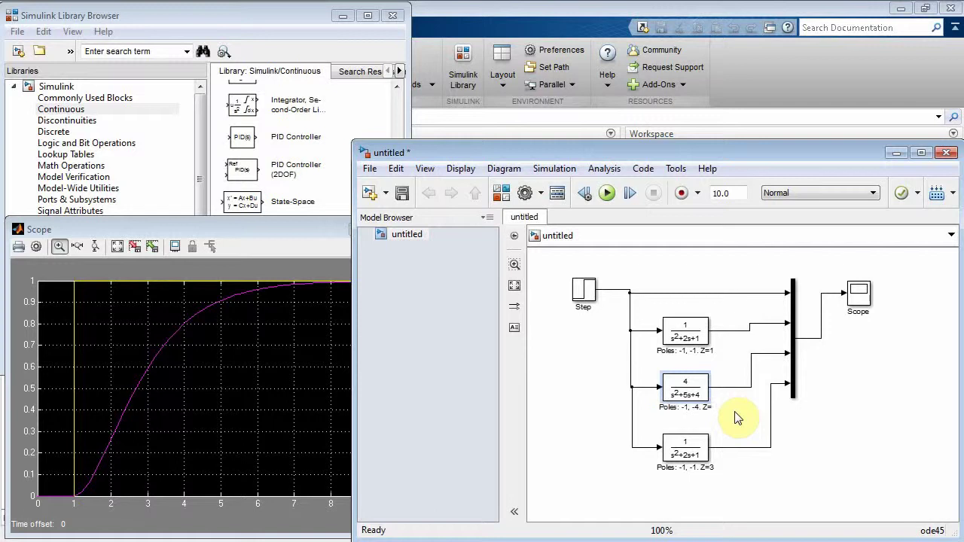
text(1.25)
click(677, 324)
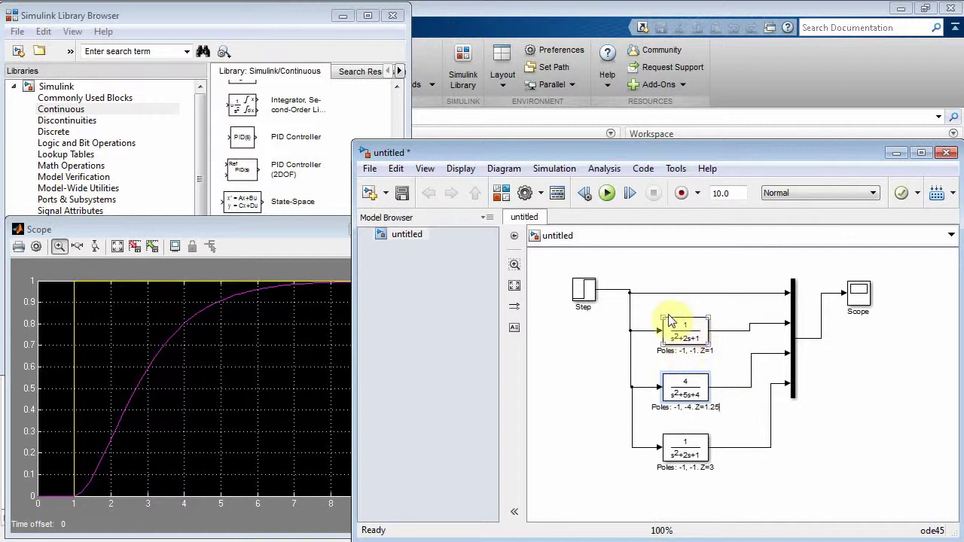
text(Real and Equal Poles)
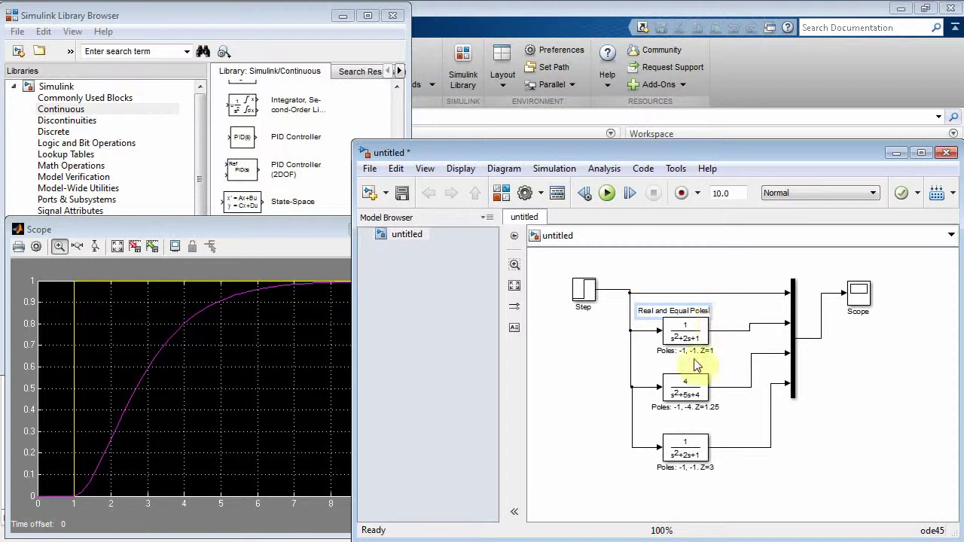
Step: Add a 'Real and Unequal Poles' note above the middle block and centre the first note
click(687, 373)
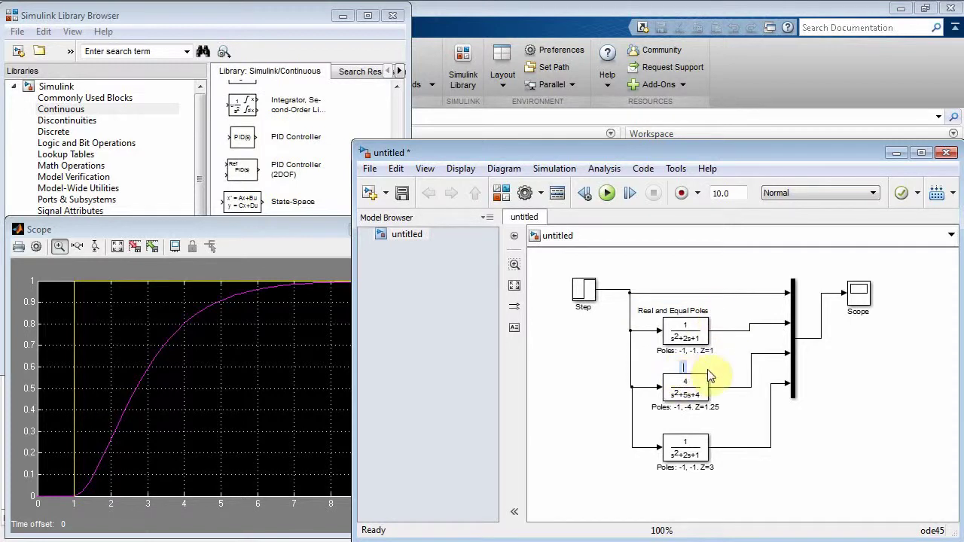
text(Real and Unequal Poles)
click(581, 422)
click(678, 447)
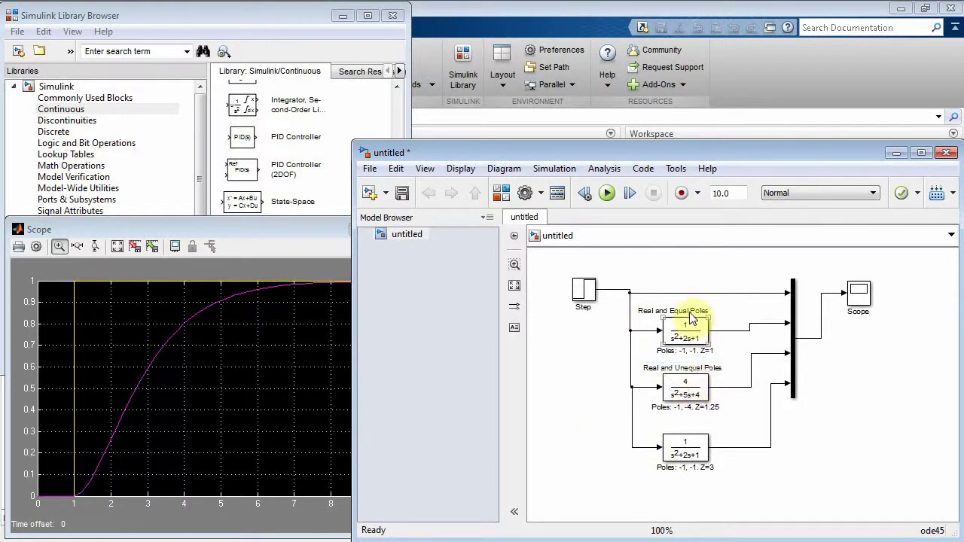
drag(690, 315, 701, 317)
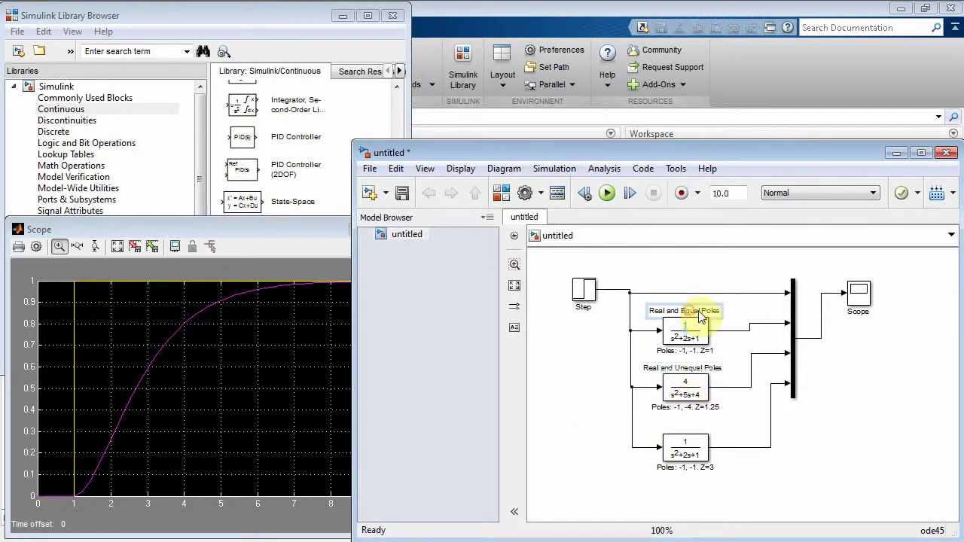
click(686, 458)
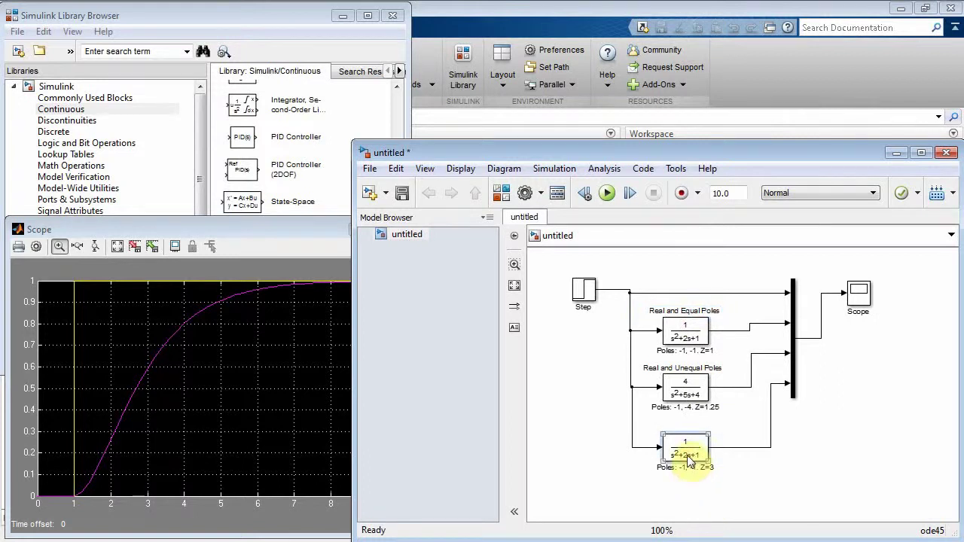
Step: Change the bottom Transfer Fcn denominator from [1 2 1] to [1 1 1]
double_click(686, 452)
triple_click(351, 384)
click(352, 384)
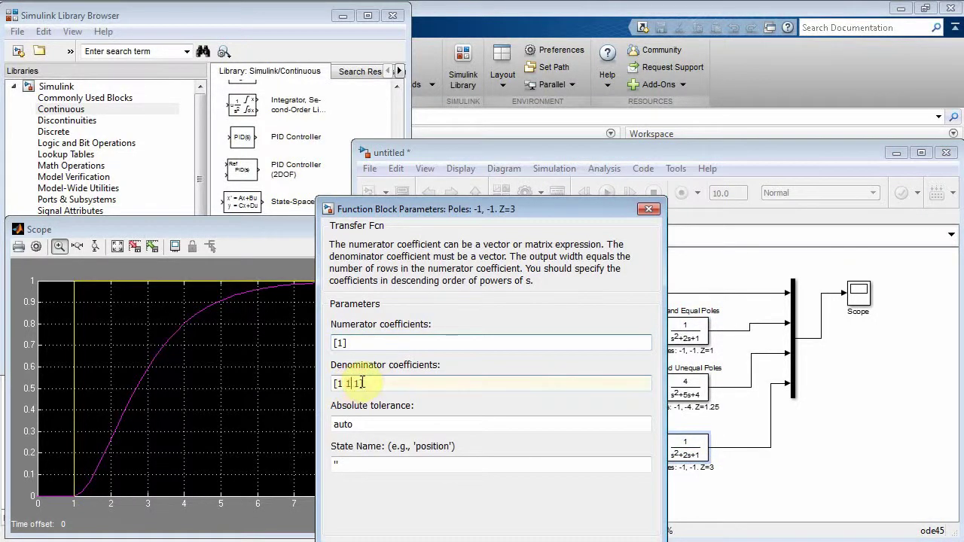
text(1)
drag(495, 210, 457, 130)
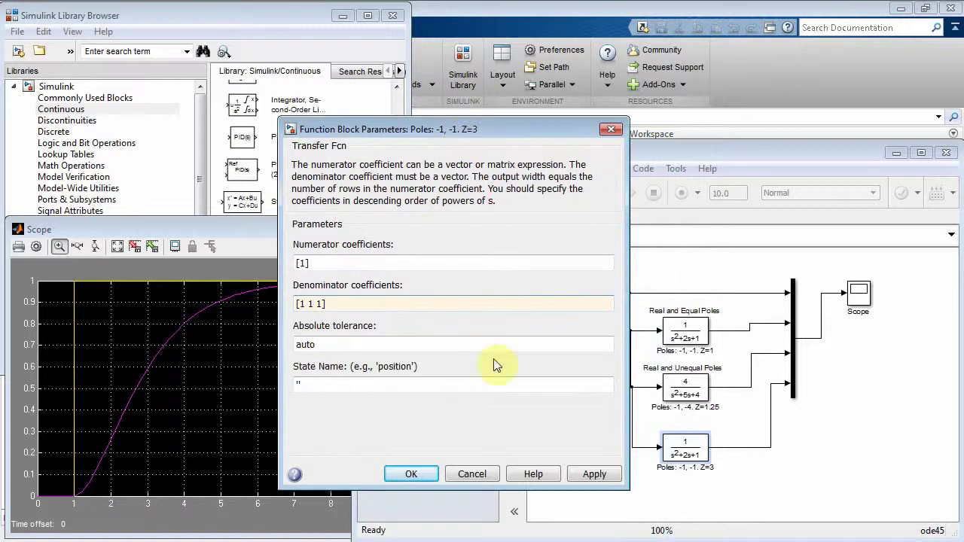
click(435, 475)
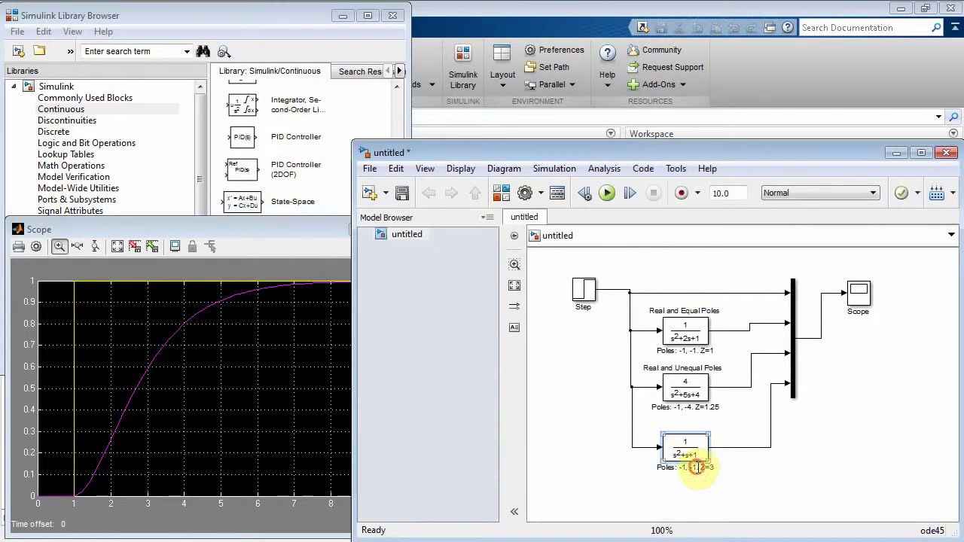
Step: Relabel the bottom block 'Poles: Complex. Z<1'
key(BackSpace)
key(BackSpace)
key(BackSpace)
key(BackSpace)
key(BackSpace)
key(BackSpace)
key(BackSpace)
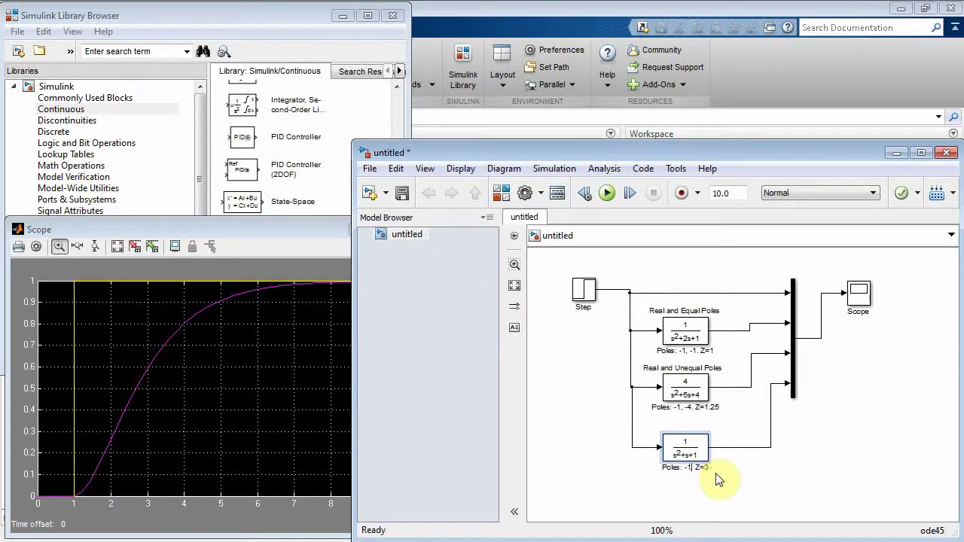
text(Complex)
click(718, 469)
key(BackSpace)
key(BackSpace)
key(BackSpace)
text(Z<1)
click(777, 473)
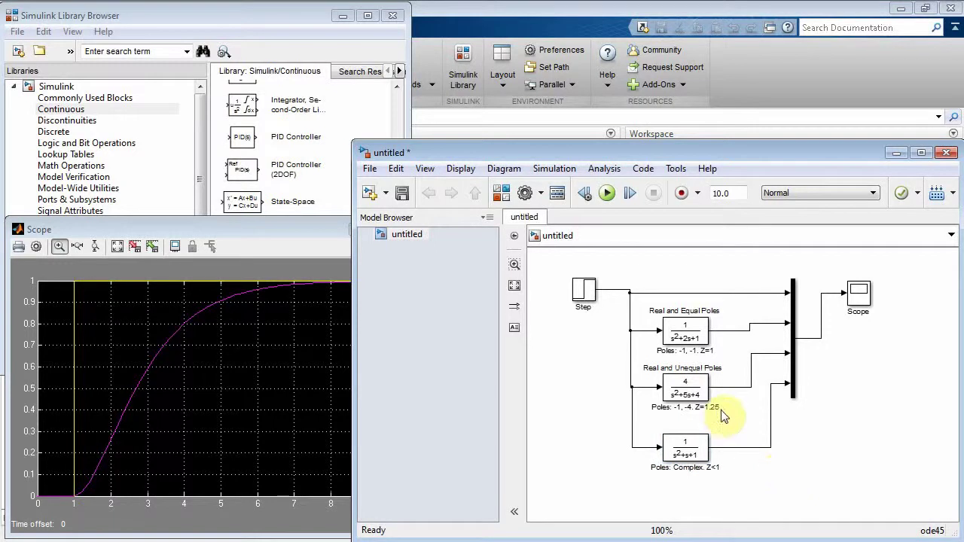
Step: Check the Real and Equal, Real and Unequal, and complex-poles transfer function blocks in turn
click(681, 340)
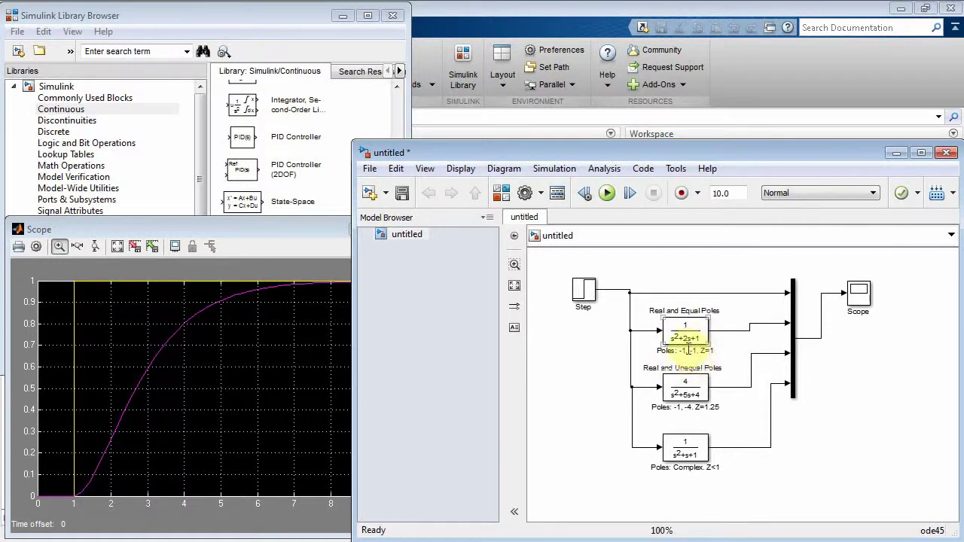
click(674, 390)
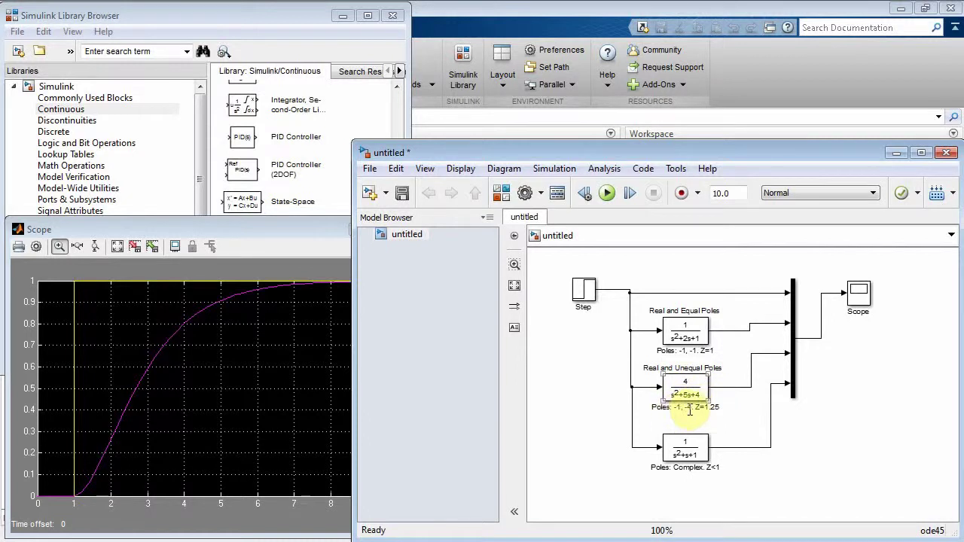
click(685, 451)
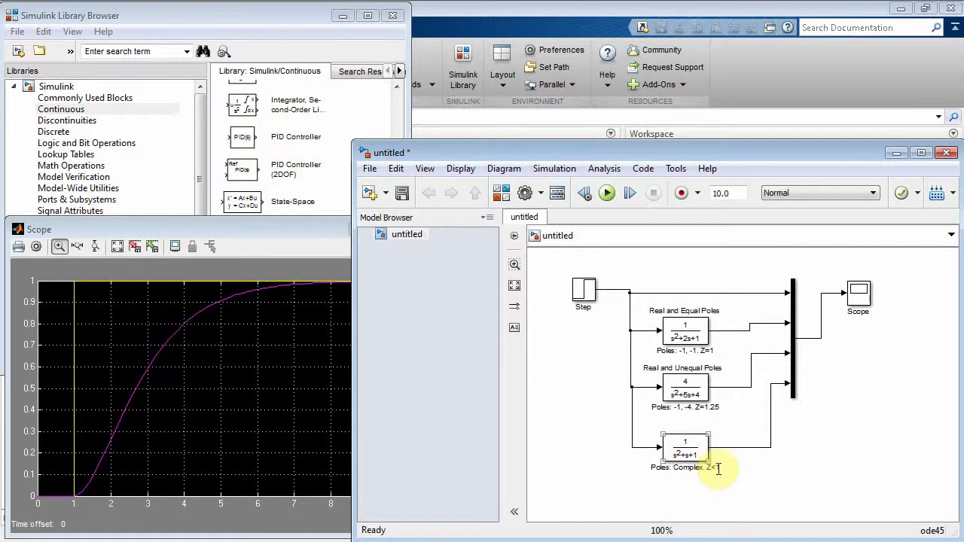
click(581, 287)
Step: Rerun the simulation, autoscale the Scope, and add a 'yellow' note above the step line
click(609, 194)
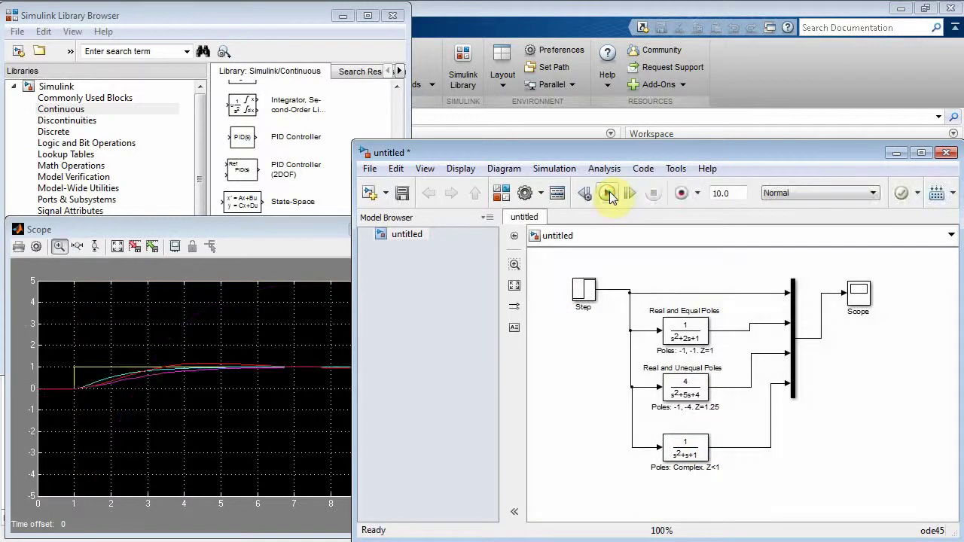
click(117, 247)
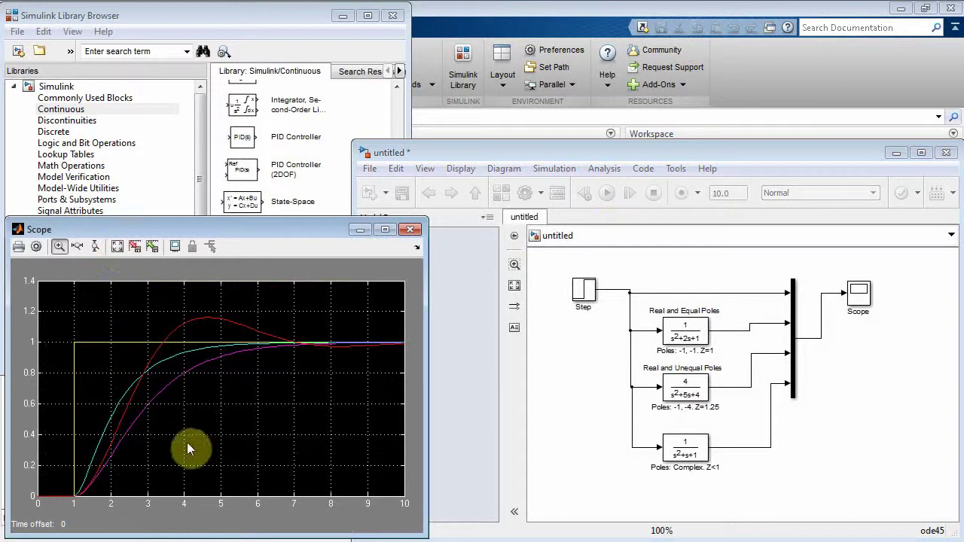
click(742, 274)
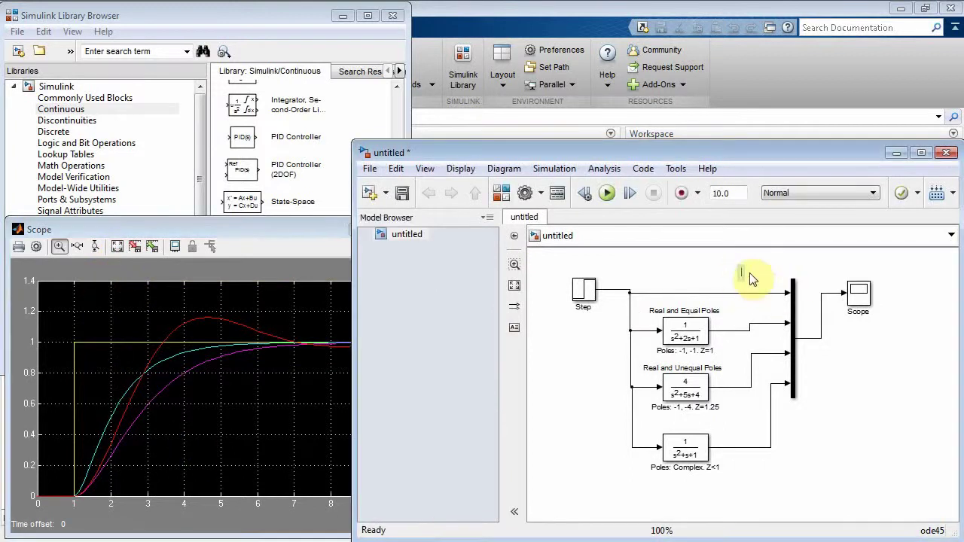
text(yellow)
Step: Place the 'yellow' note on the Step line and label the three outputs Purple, Blue and Red
drag(752, 276, 783, 290)
double_click(760, 308)
text(Purple)
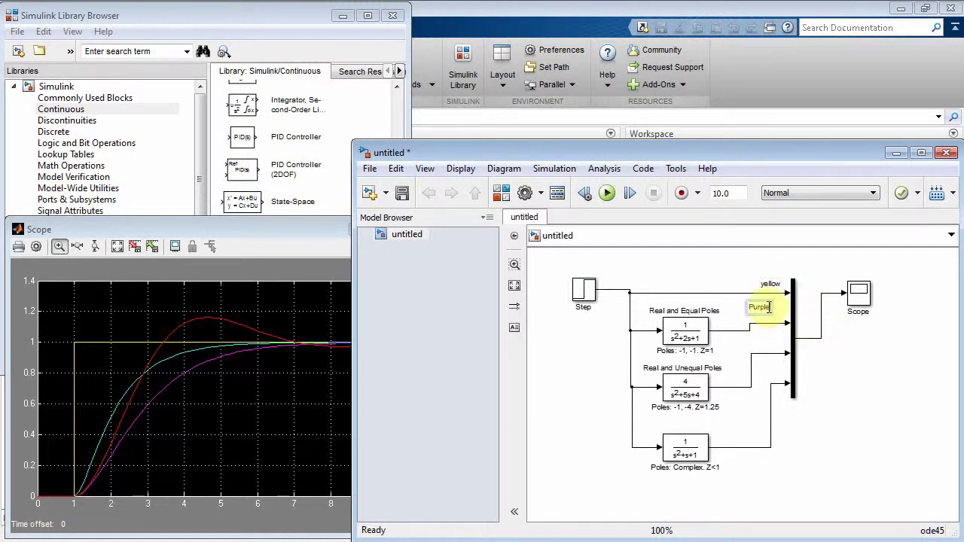
drag(774, 307, 784, 310)
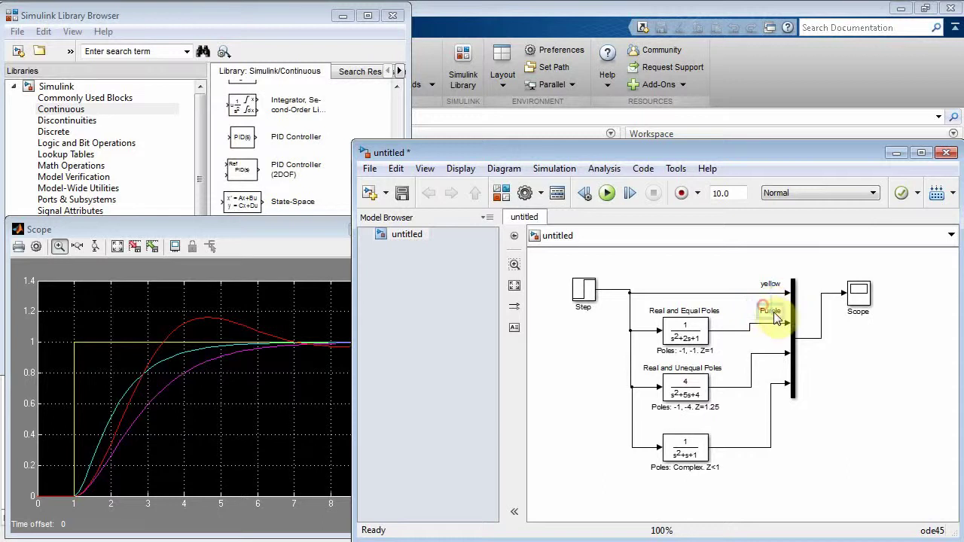
click(862, 380)
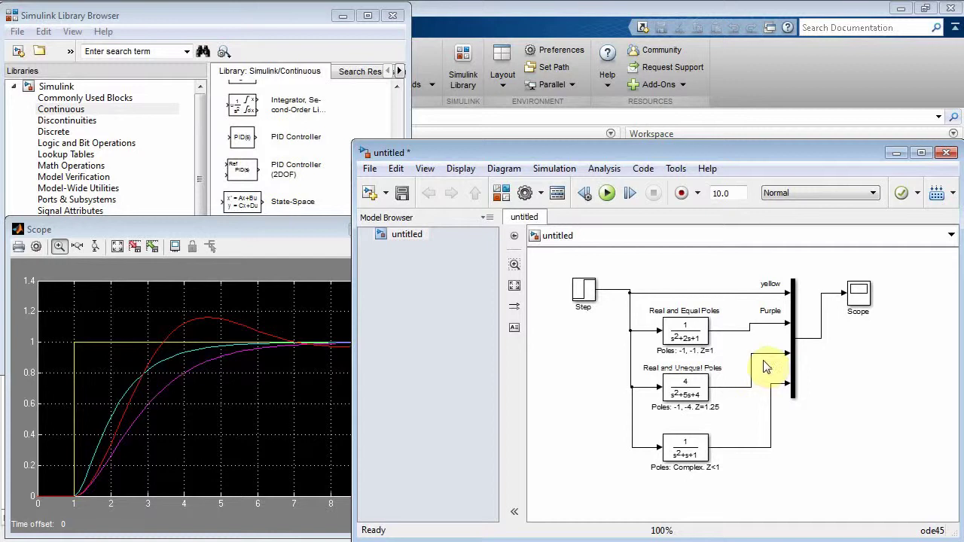
text(ue)
click(829, 383)
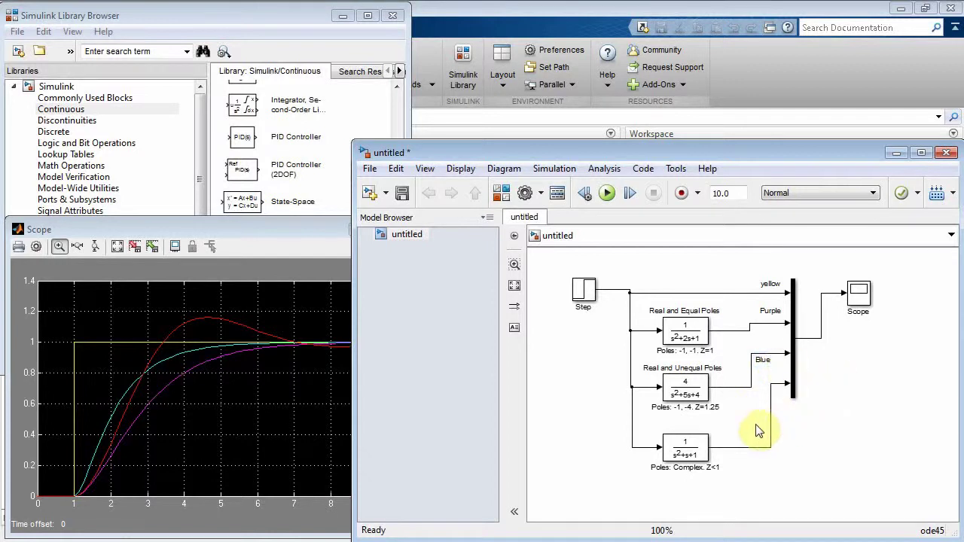
double_click(783, 416)
text(Red)
click(828, 411)
Step: Add the note 'Note: Overshoot of unit step response' below the complex-poles block
click(712, 467)
click(675, 482)
text(Note: Over)
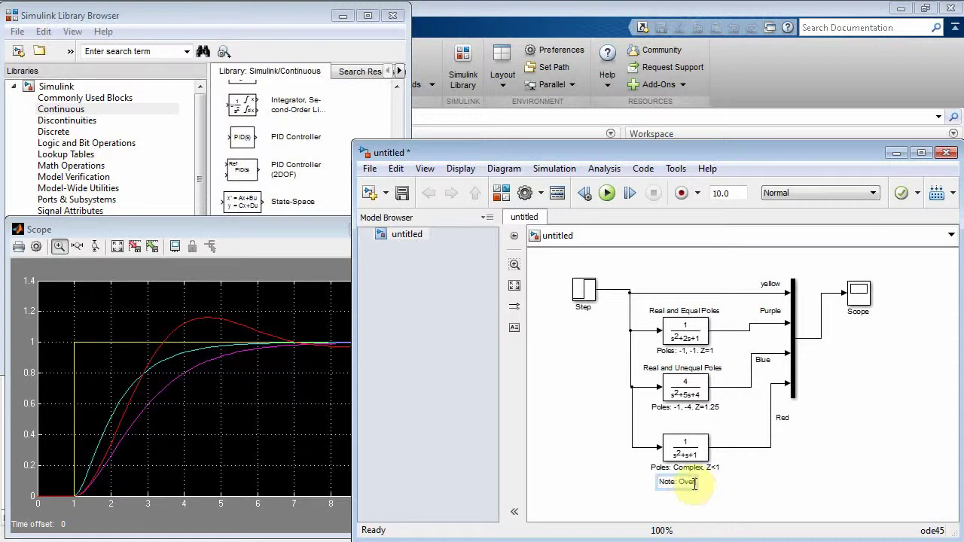
text(shoot: 16 units)
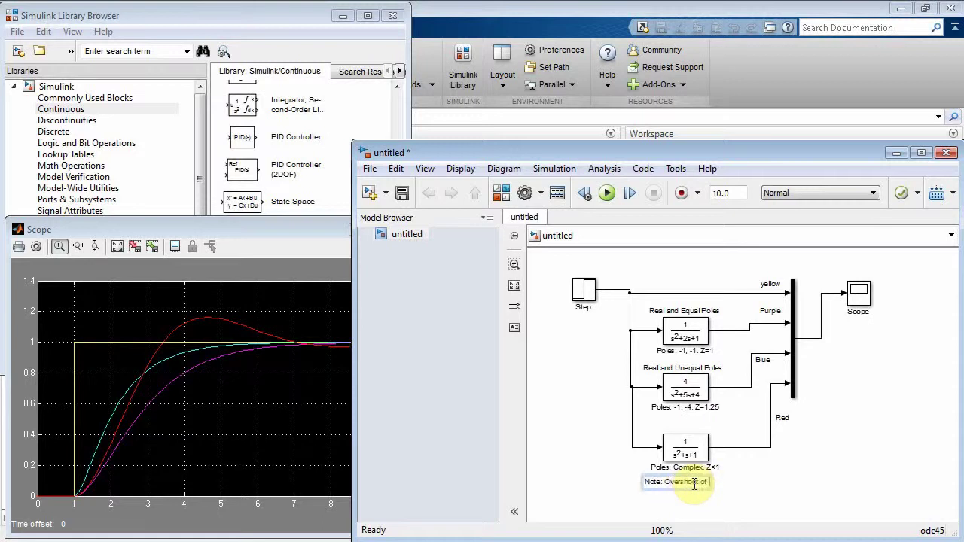
text(tep response)
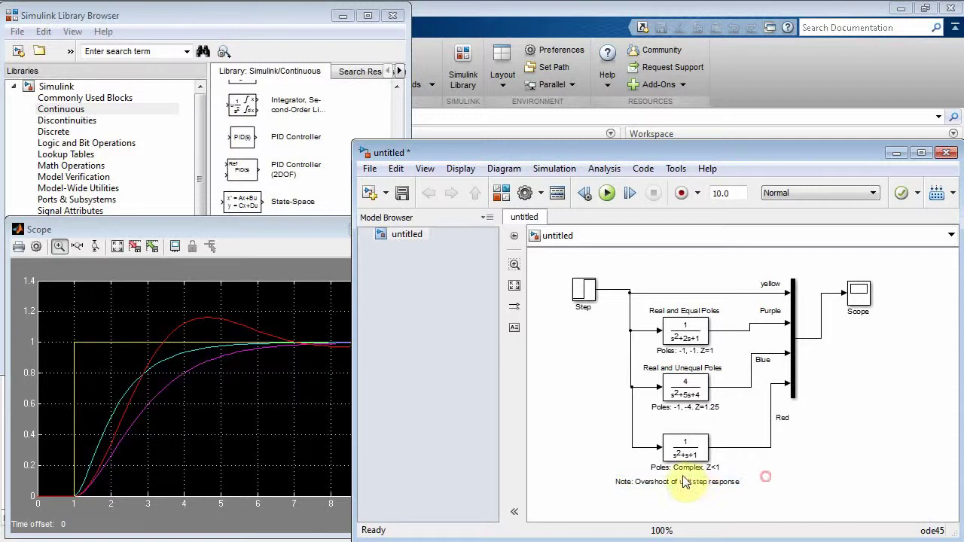
drag(727, 486, 735, 486)
click(766, 479)
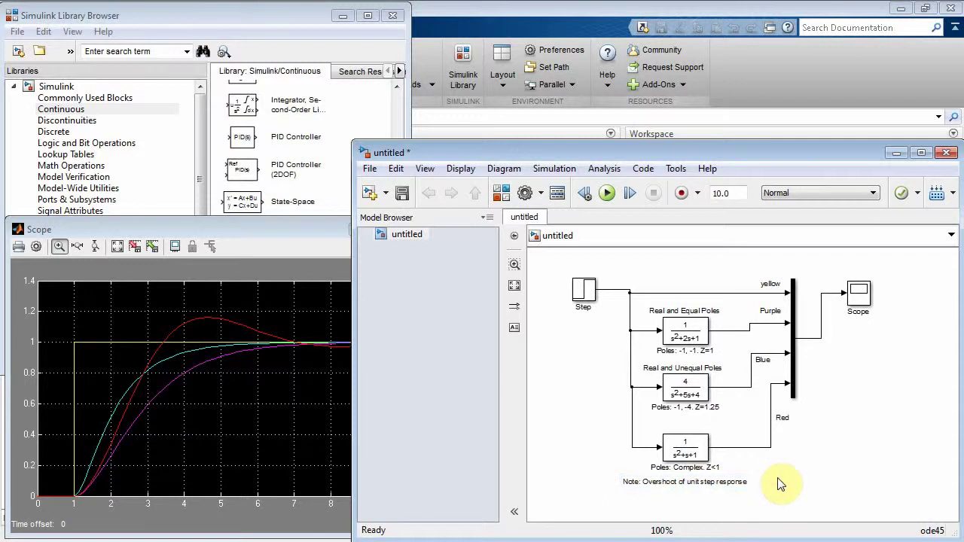
click(270, 228)
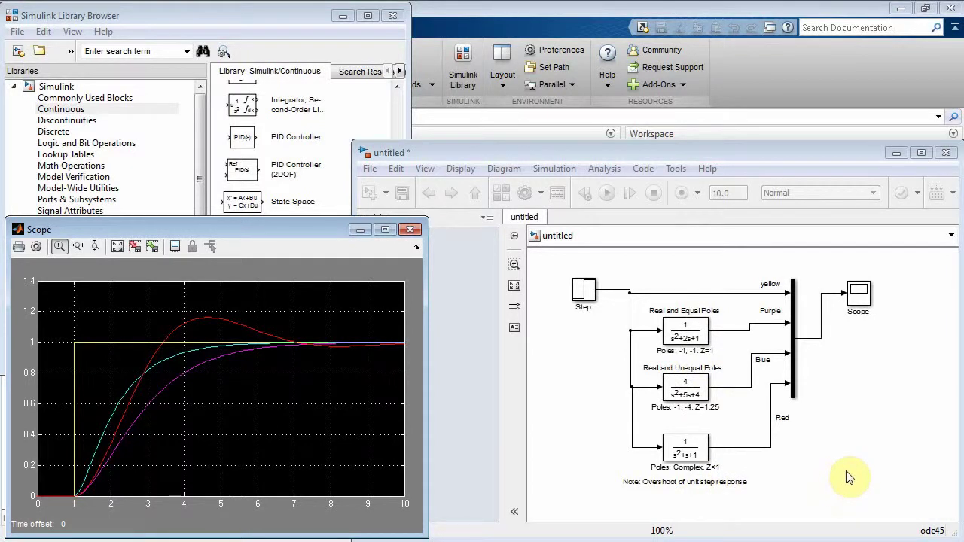
click(699, 324)
click(827, 476)
click(687, 333)
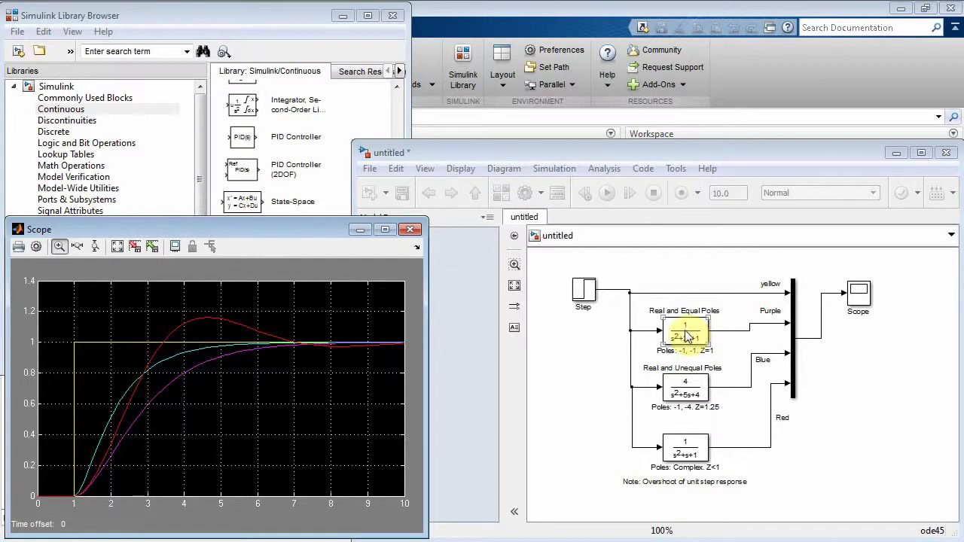
Step: Change the Real and Equal Poles numerator to [1 0], giving s/(s²+2s+1)
double_click(687, 336)
double_click(340, 304)
click(360, 304)
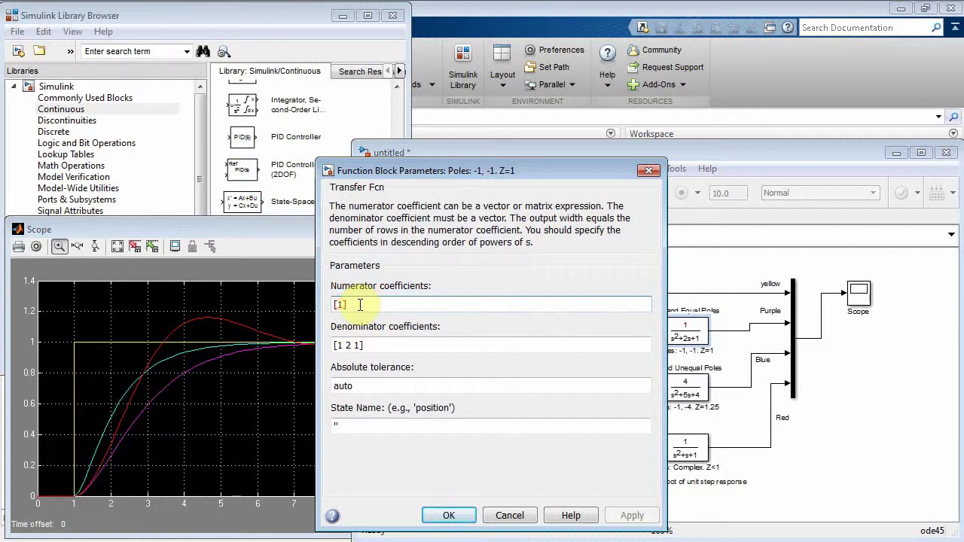
text(0)
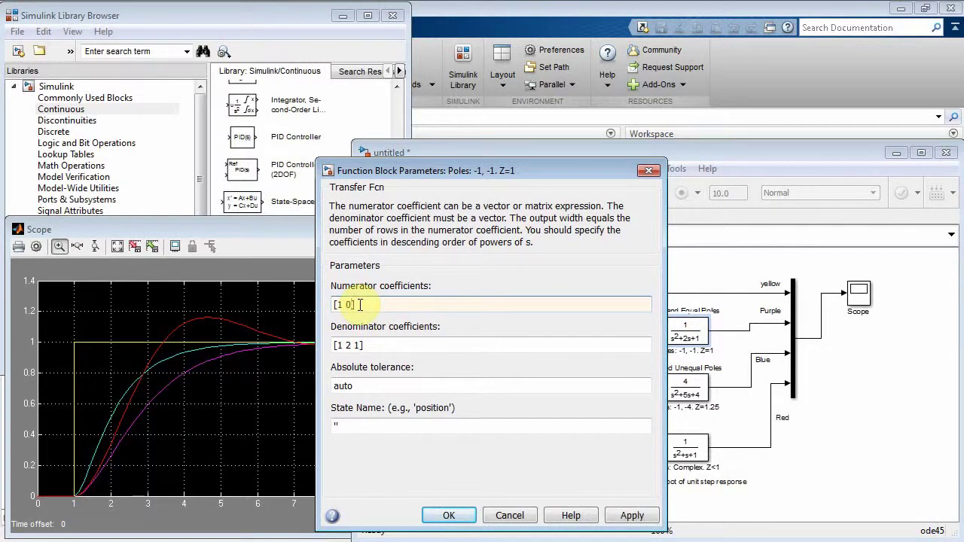
click(449, 515)
Step: Make the Real and Unequal Poles numerator 4s, giving 4s/(s²+5s+4)
double_click(688, 390)
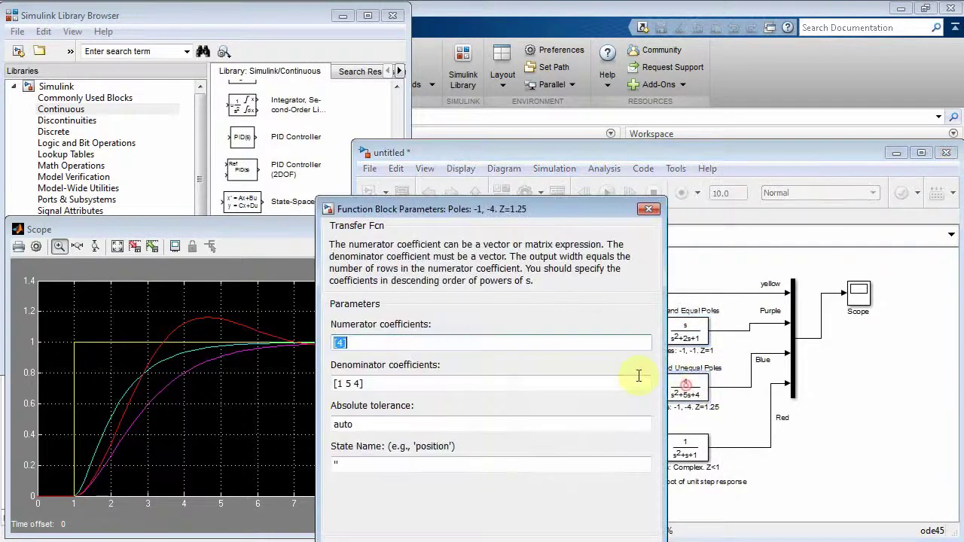
click(339, 342)
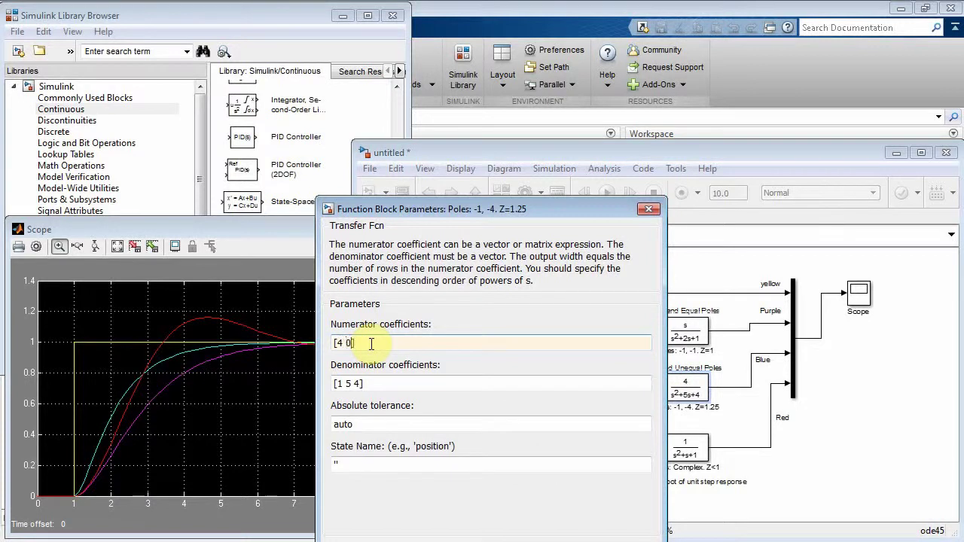
drag(577, 208, 573, 148)
click(449, 493)
Step: Change the complex-poles numerator to [1 0], giving s/(s²+s+1)
double_click(685, 448)
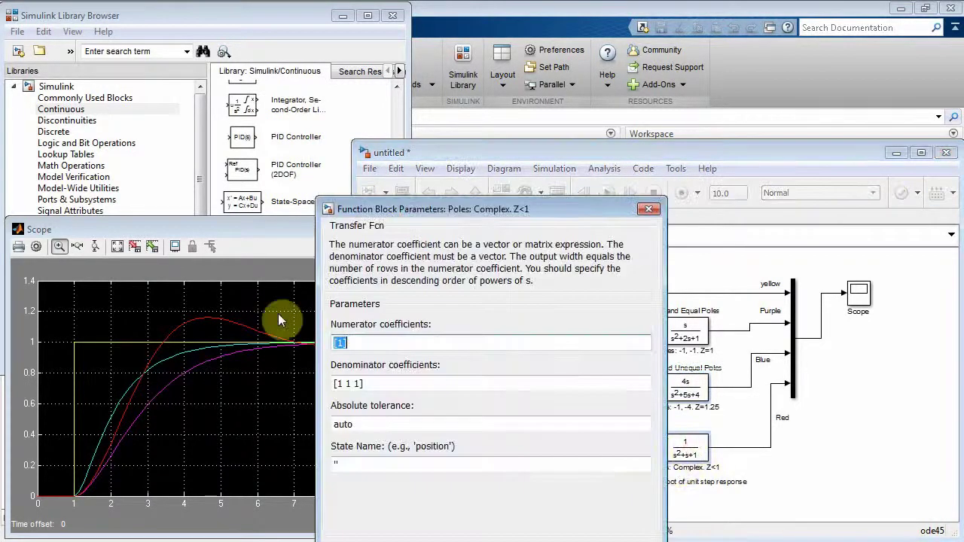
click(361, 343)
text(0)
drag(448, 211, 452, 139)
click(456, 482)
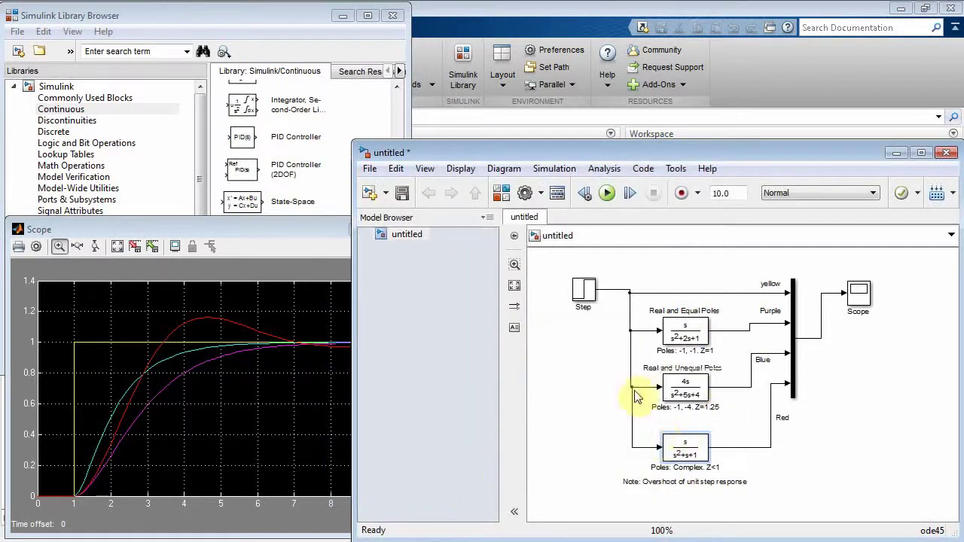
Step: Rerun the simulation and autoscale the Scope to show the s-numerator responses peaking then decaying
click(606, 193)
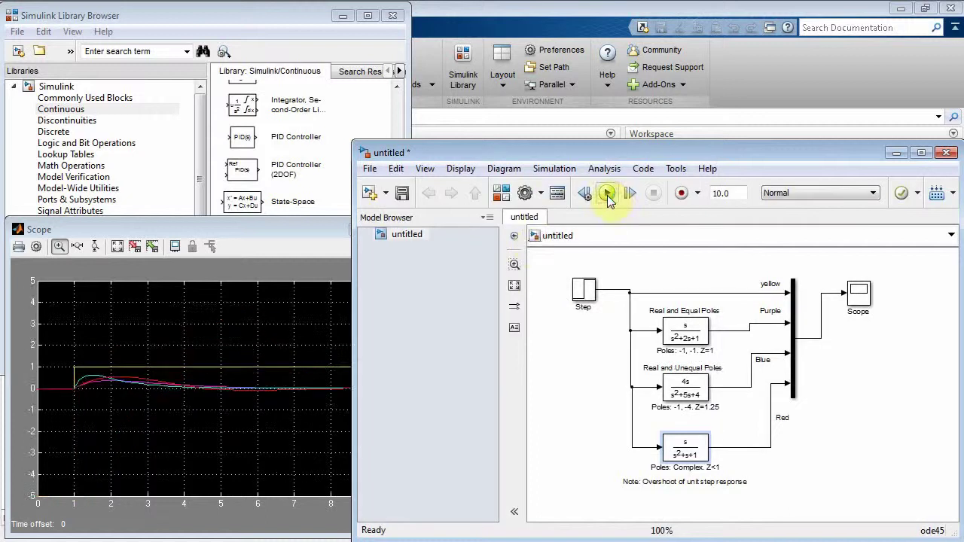
click(116, 247)
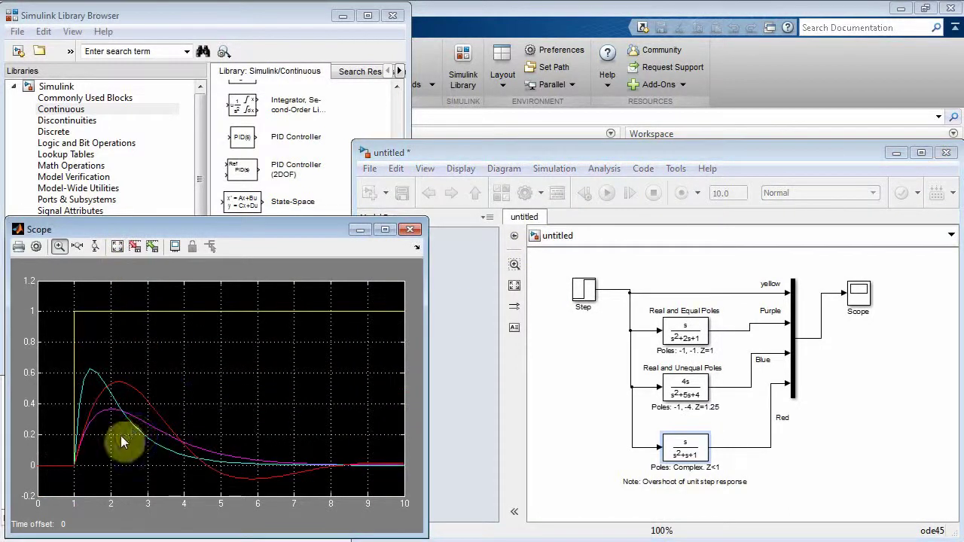